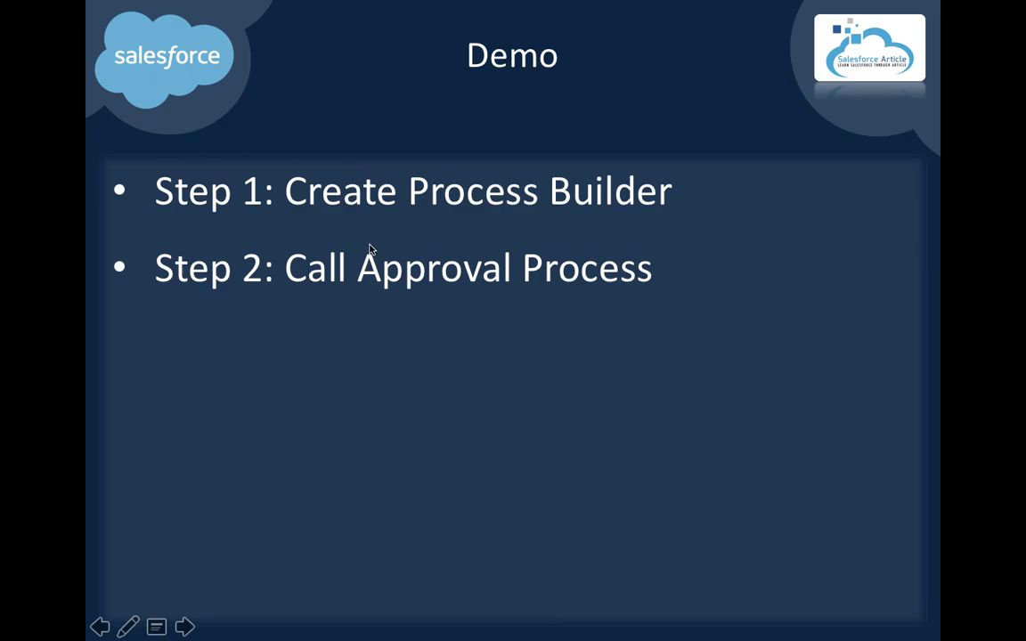
Step: Leave the PowerPoint Demo slide and switch to Chrome with the app switcher
key("super+Tab")
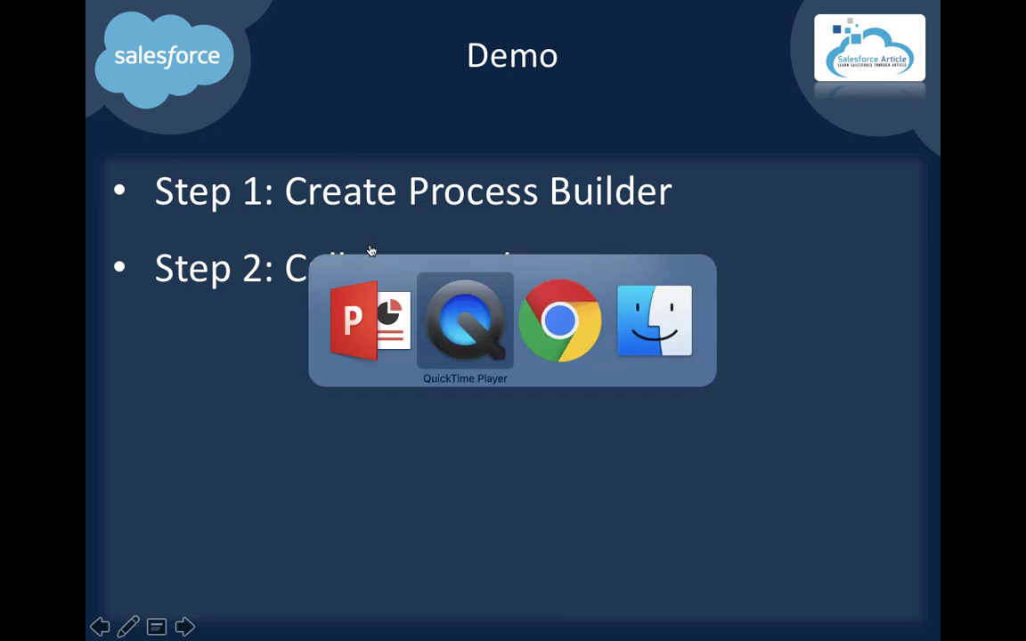
Step: Open Salesforce Setup in a new tab from the gear menu
key("super+Tab")
scroll(438, 331, "down", 3)
scroll(438, 332, "up", 3)
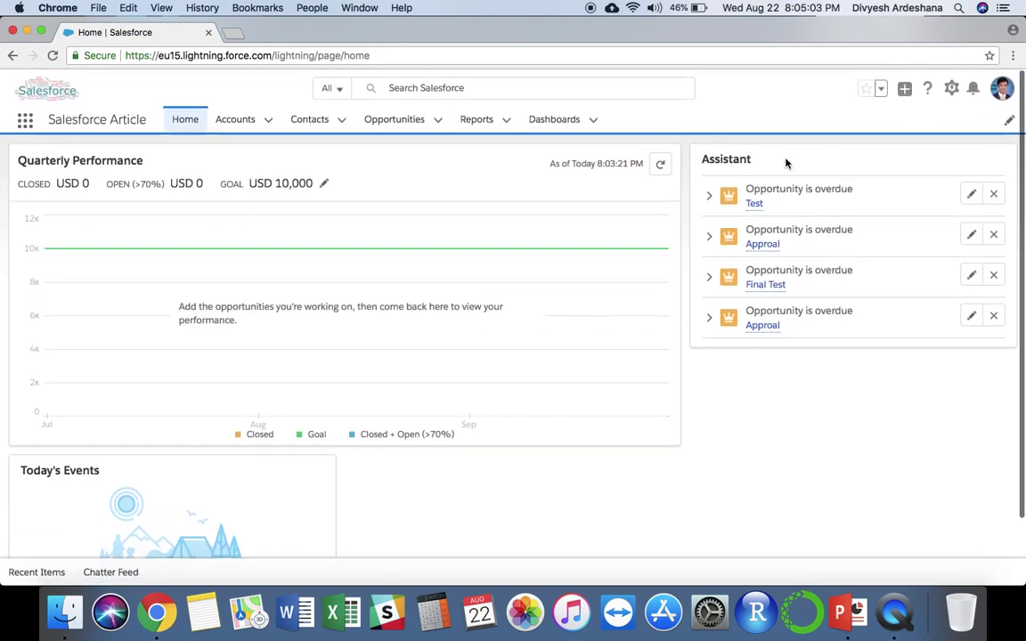
left_click(951, 88)
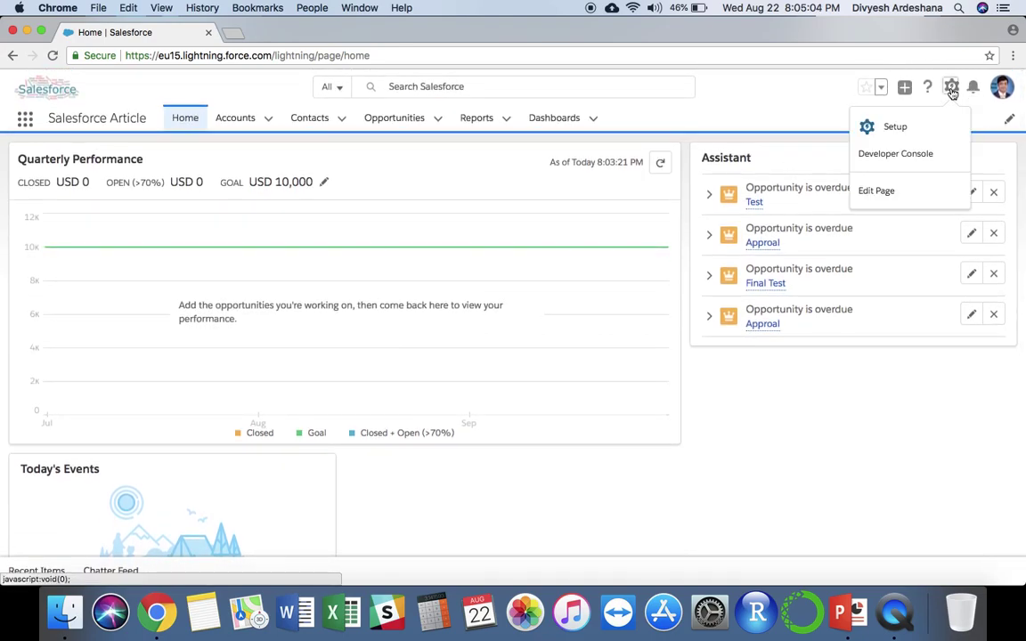
left_click(900, 130)
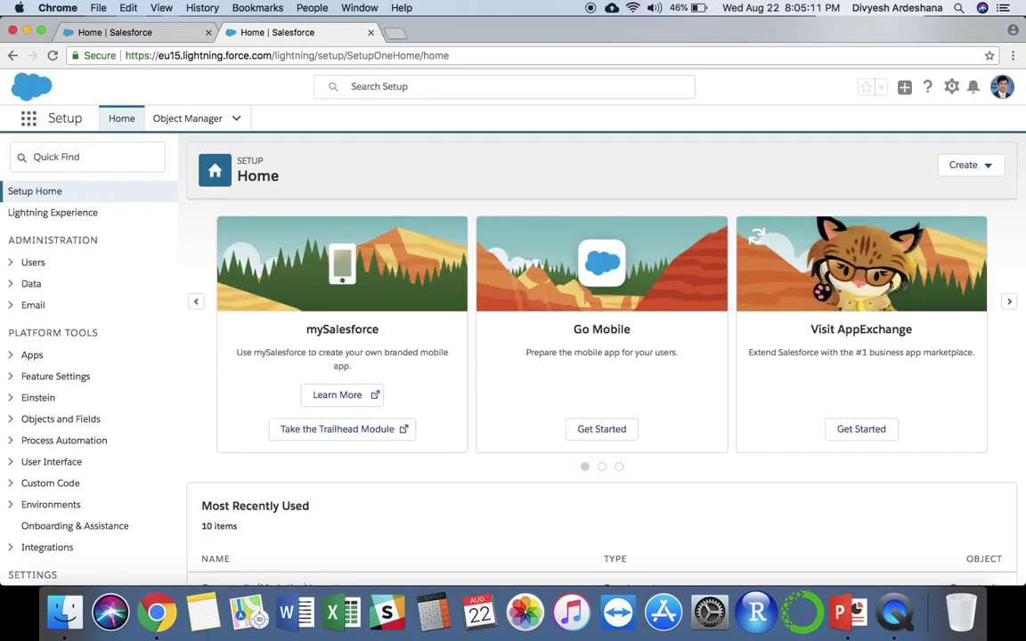
Step: Search Quick Find for 'process builder' and open the Process Builder page
left_click(68, 158)
type("p")
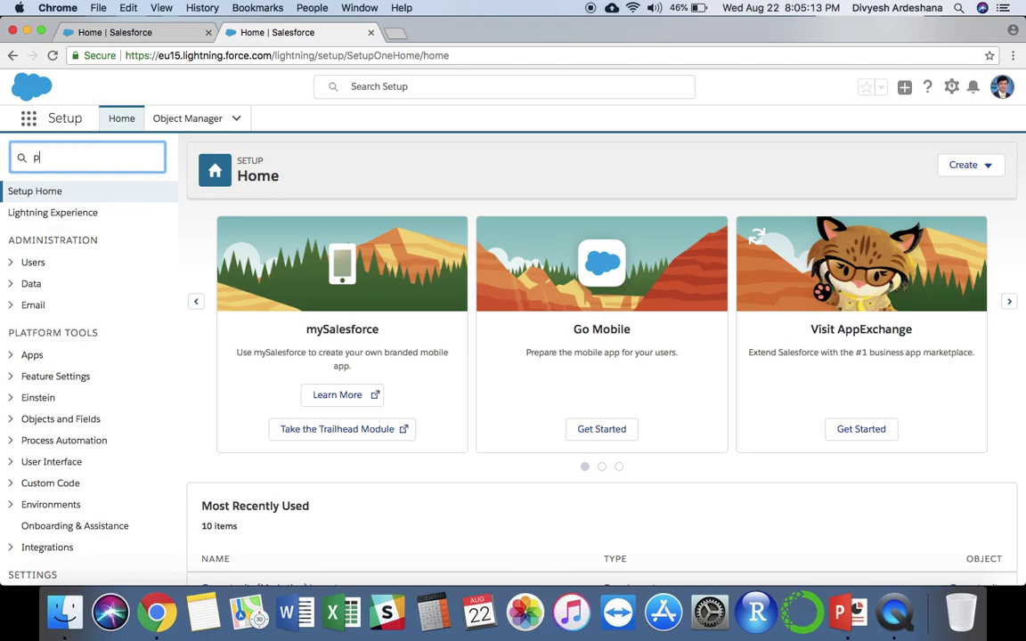
type("rocess b")
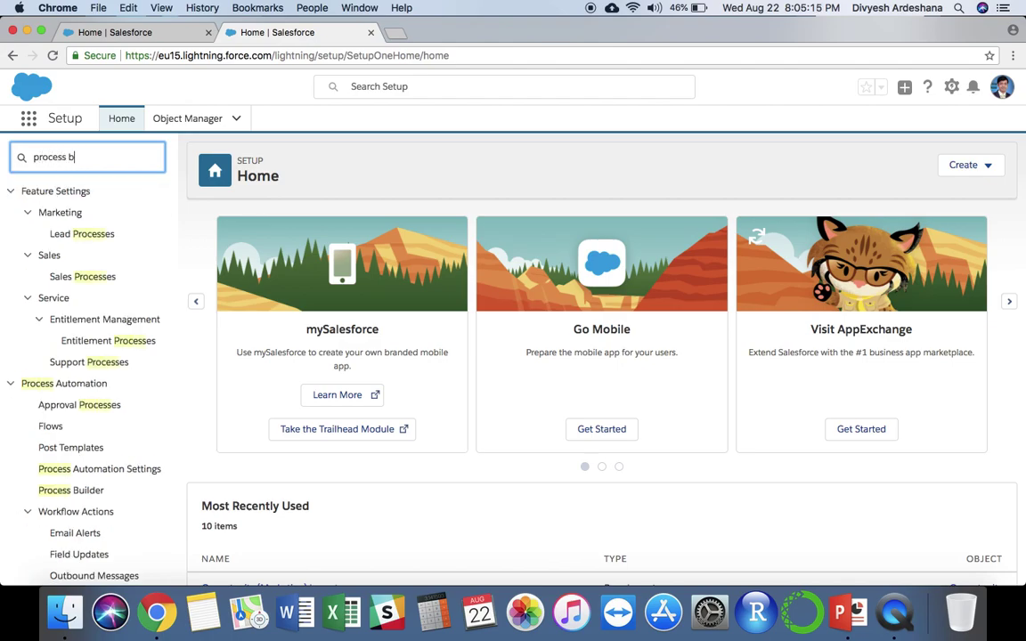
type("uilder")
left_click(54, 213)
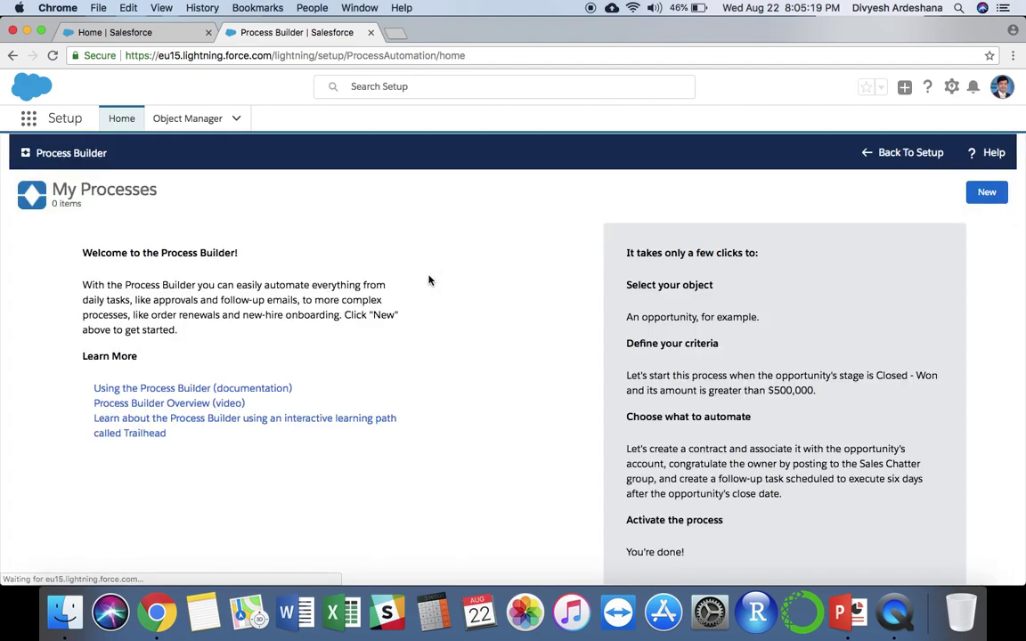
Step: Create a new process 'Opportunity Approval Process', fixing the misspelling, triggered by 'A record changes'
left_click(985, 194)
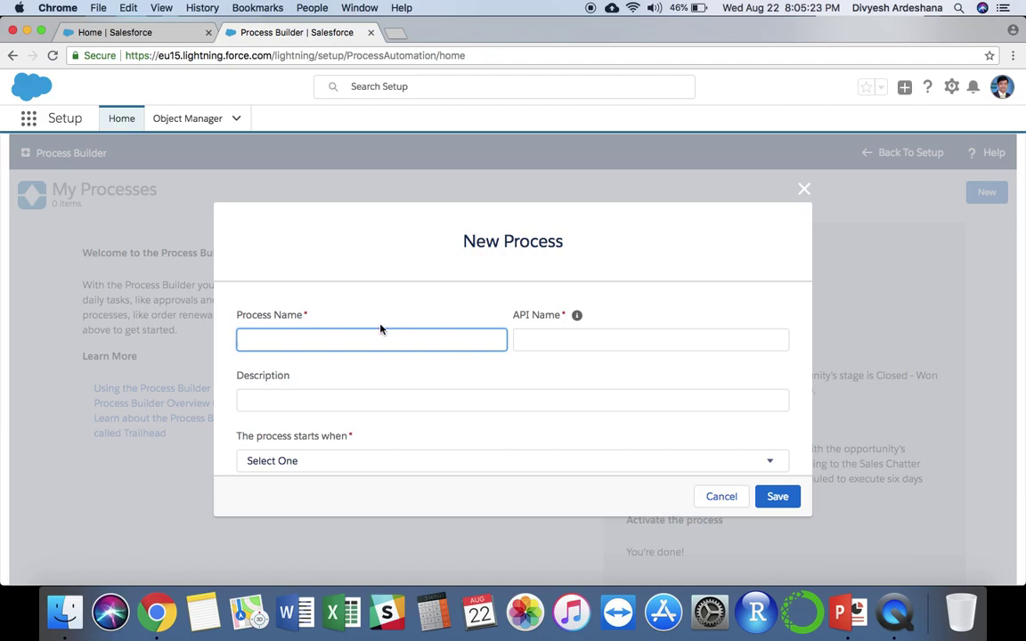
type("Oppor")
type("tunity Appro")
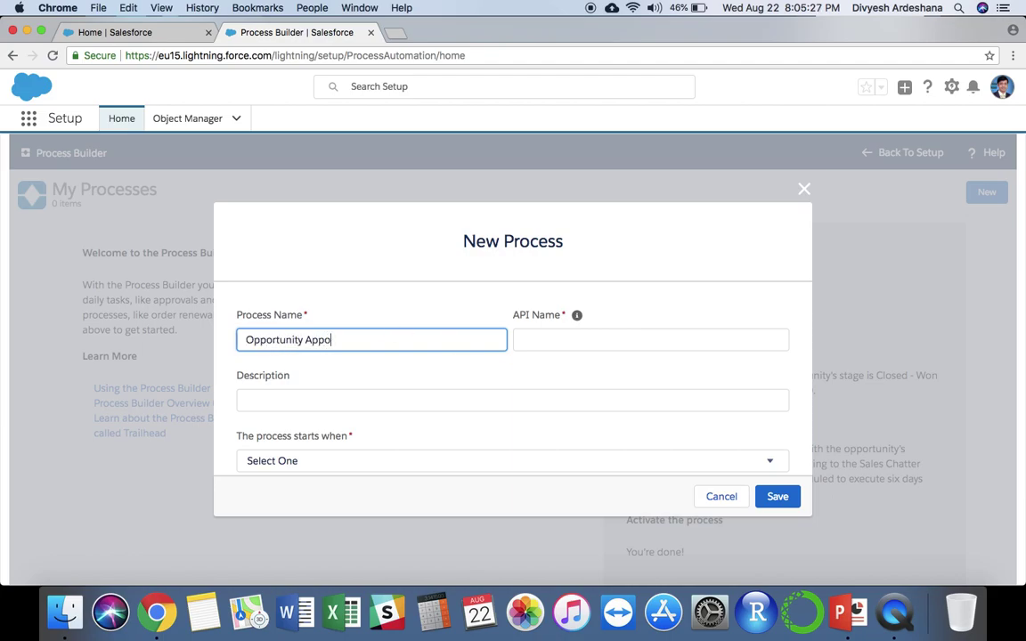
type("val Proce")
type("ss")
right_click(332, 341)
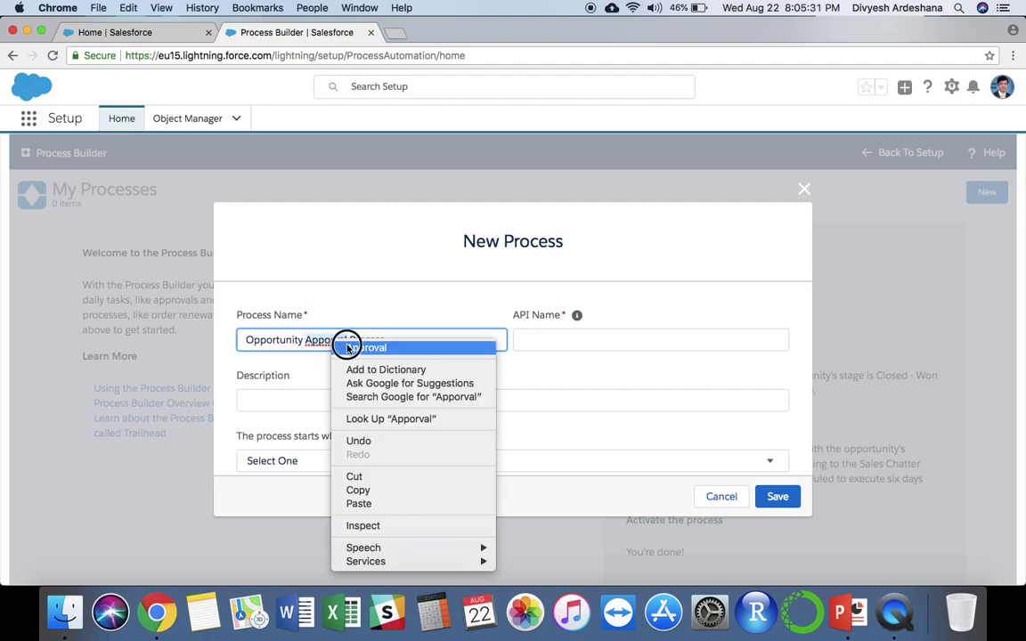
left_click(361, 346)
left_click(614, 341)
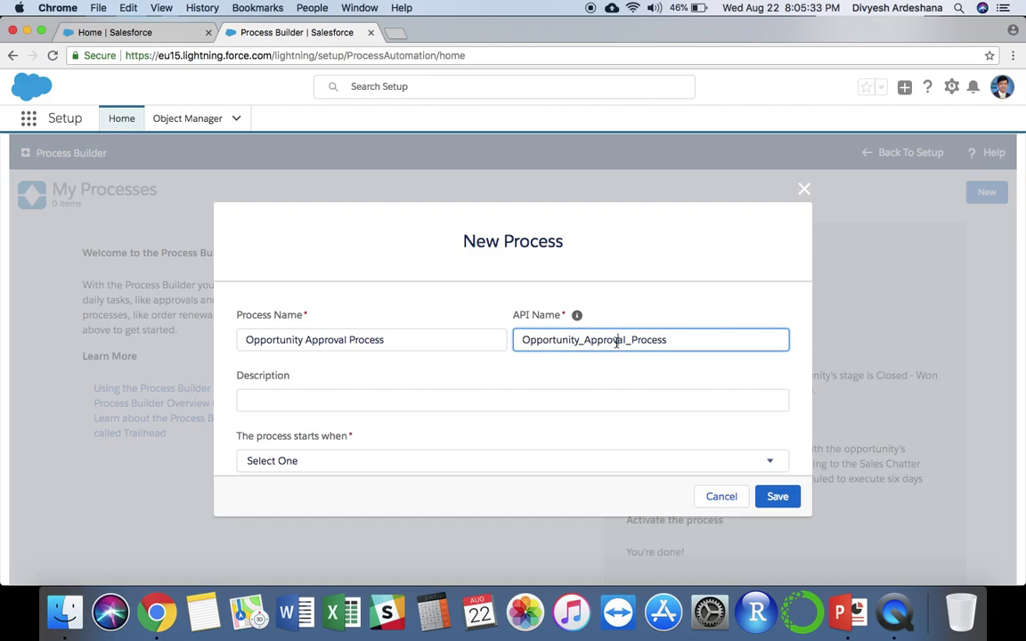
left_click(405, 402)
scroll(405, 408, "down", 1)
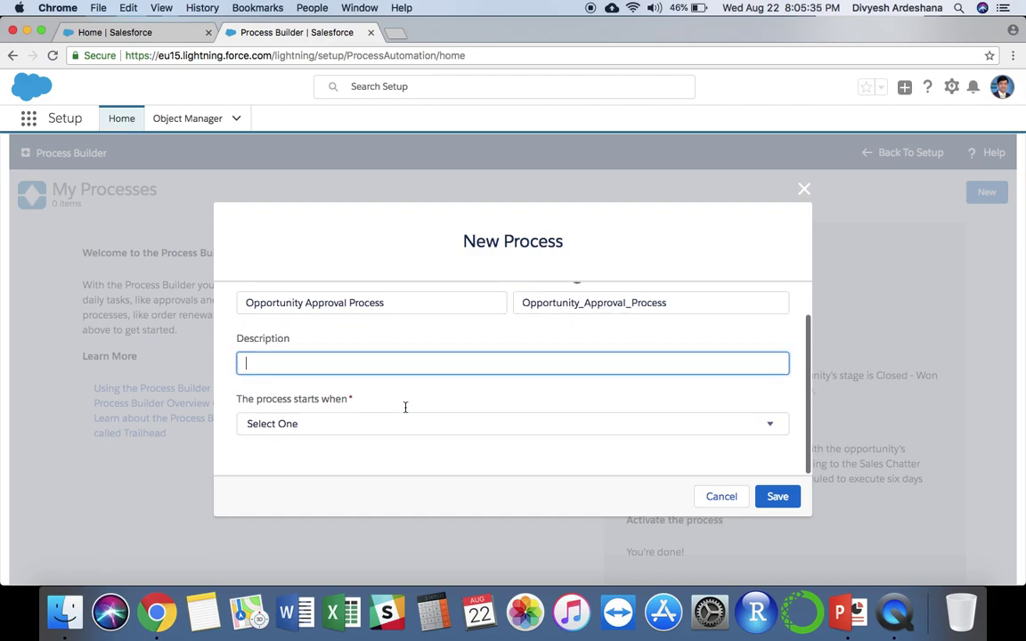
left_click(392, 422)
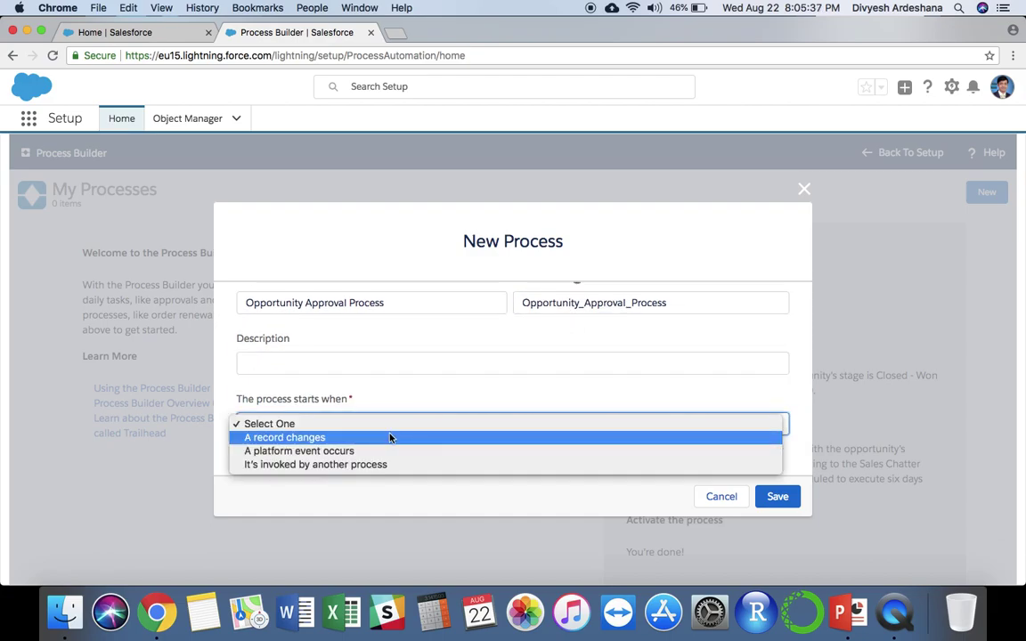
left_click(390, 437)
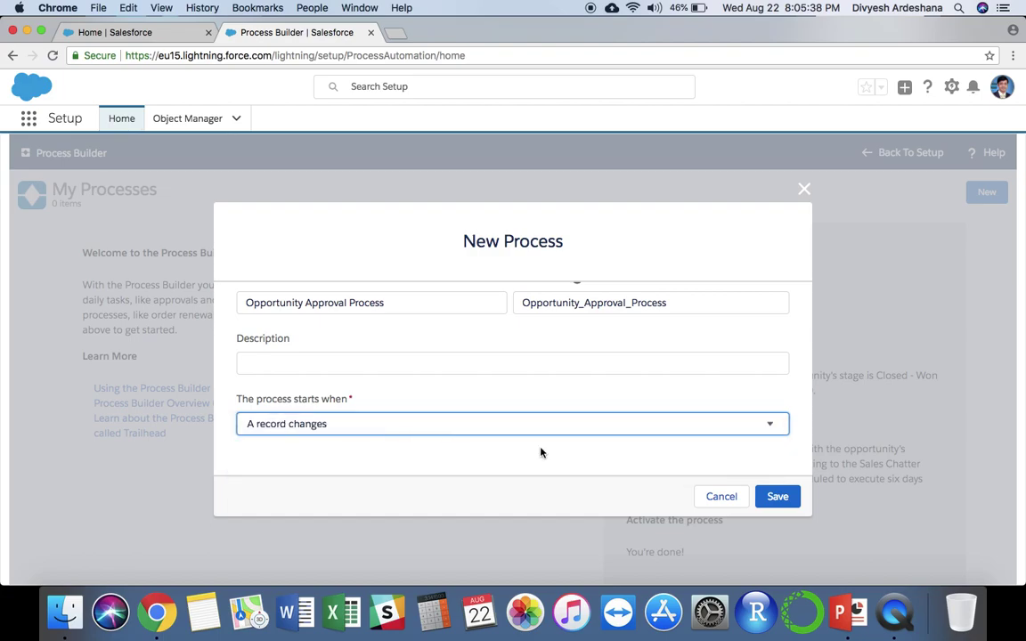
Step: Save the process and set Opportunity as its object, triggering when created or edited
left_click(783, 501)
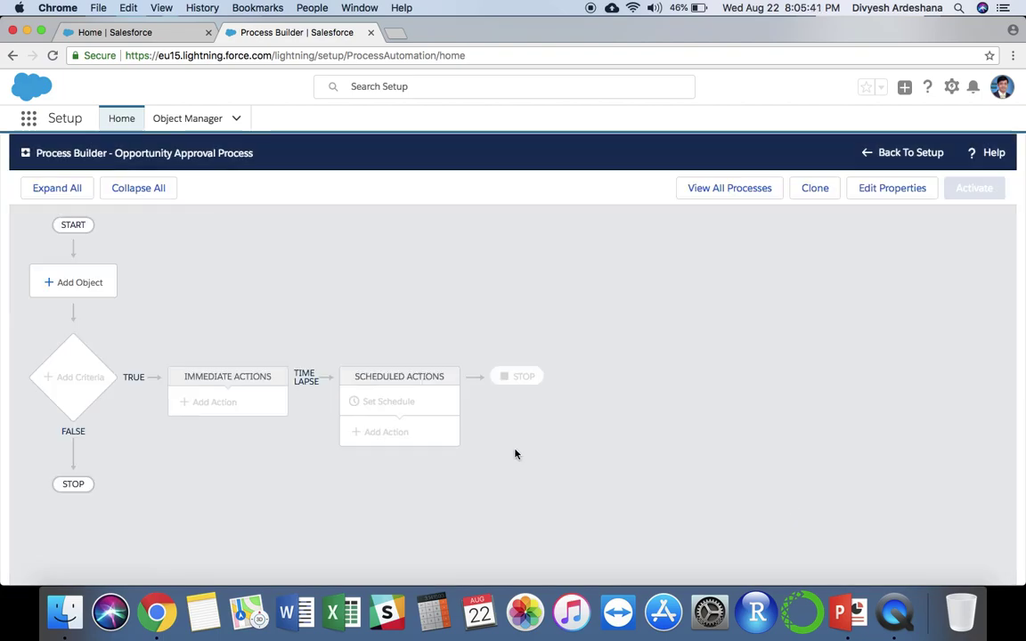
left_click(82, 285)
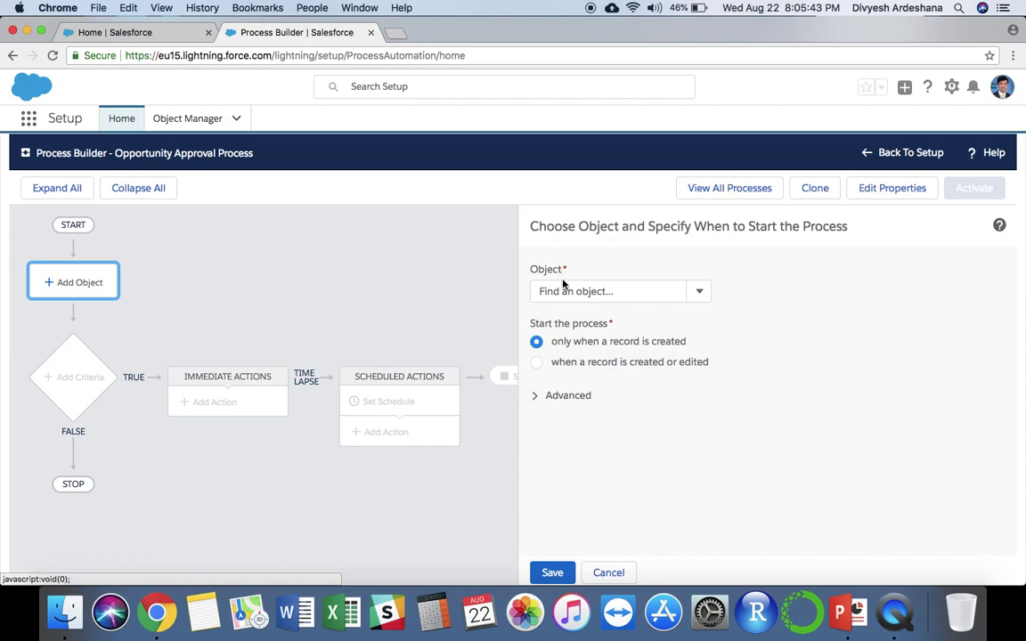
left_click(565, 290)
type("opp")
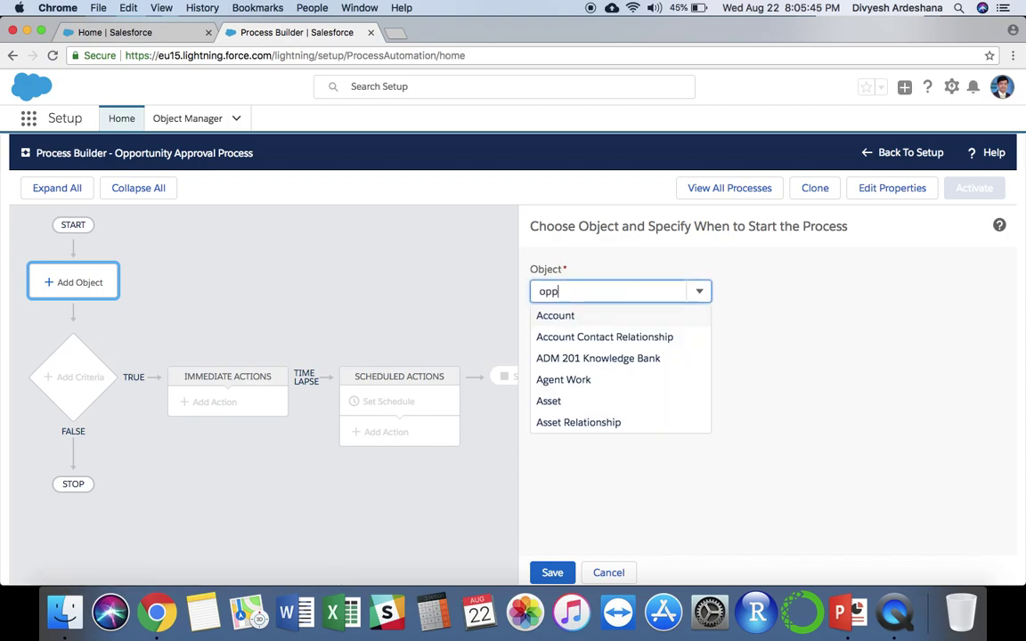
left_click(568, 315)
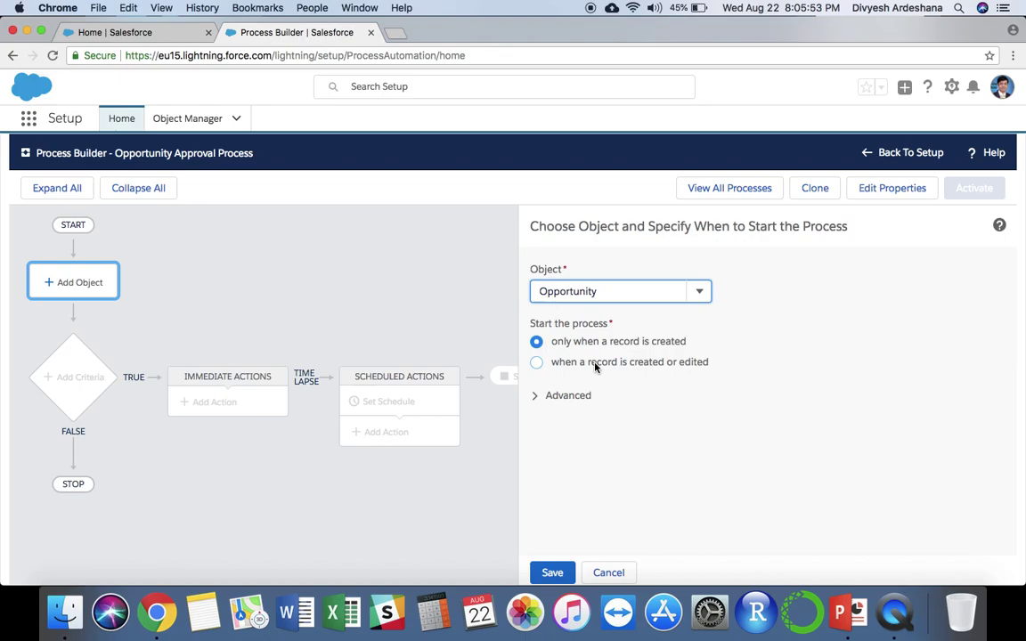
left_click(595, 364)
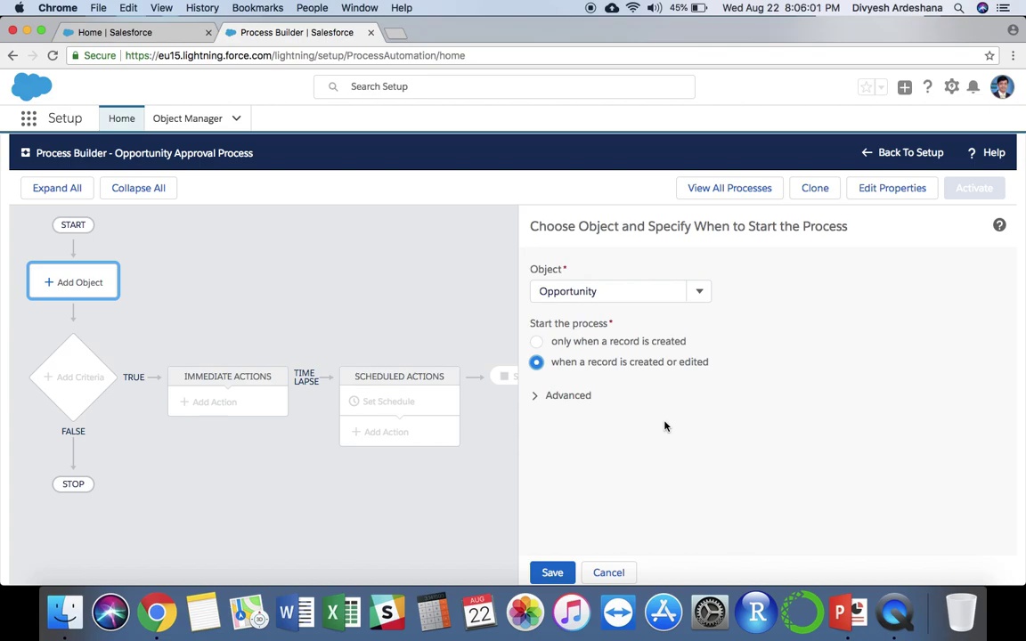
left_click(552, 573)
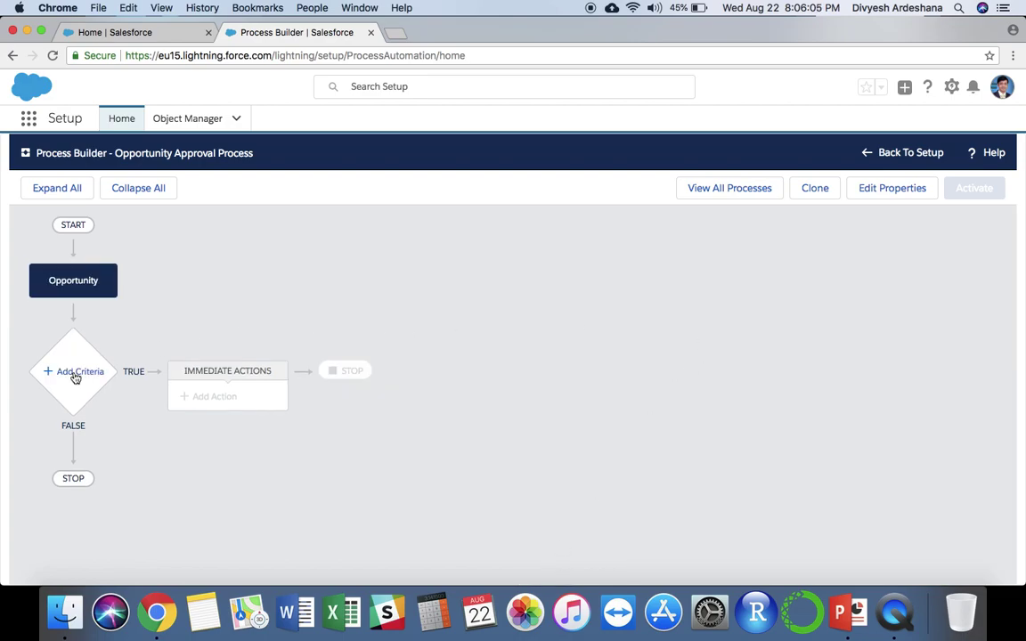
Step: Add a criteria node named 'Stage Amount'
left_click(76, 374)
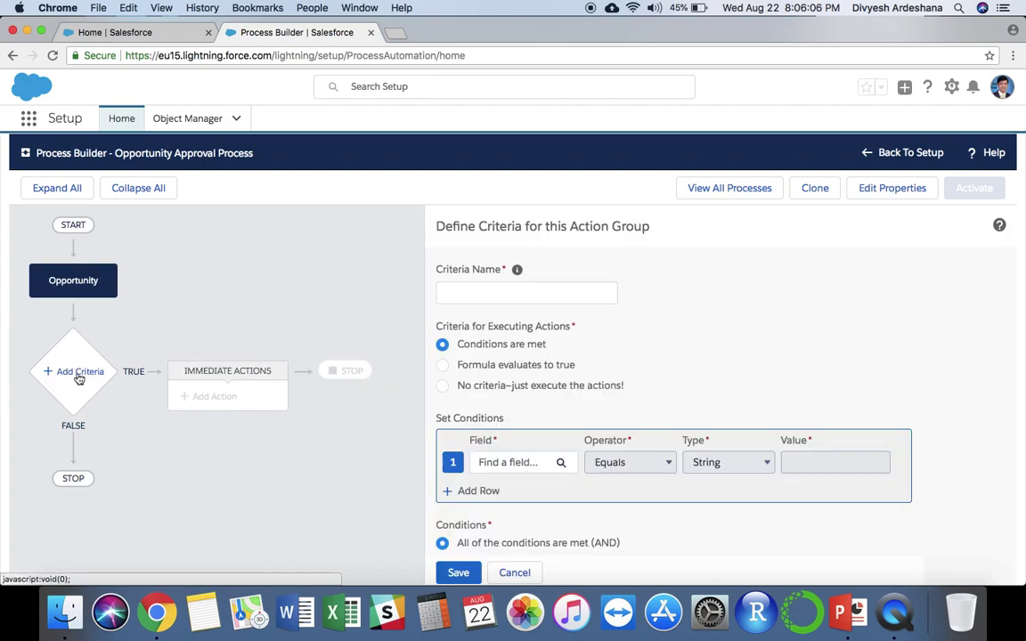
left_click(495, 297)
type("Sta")
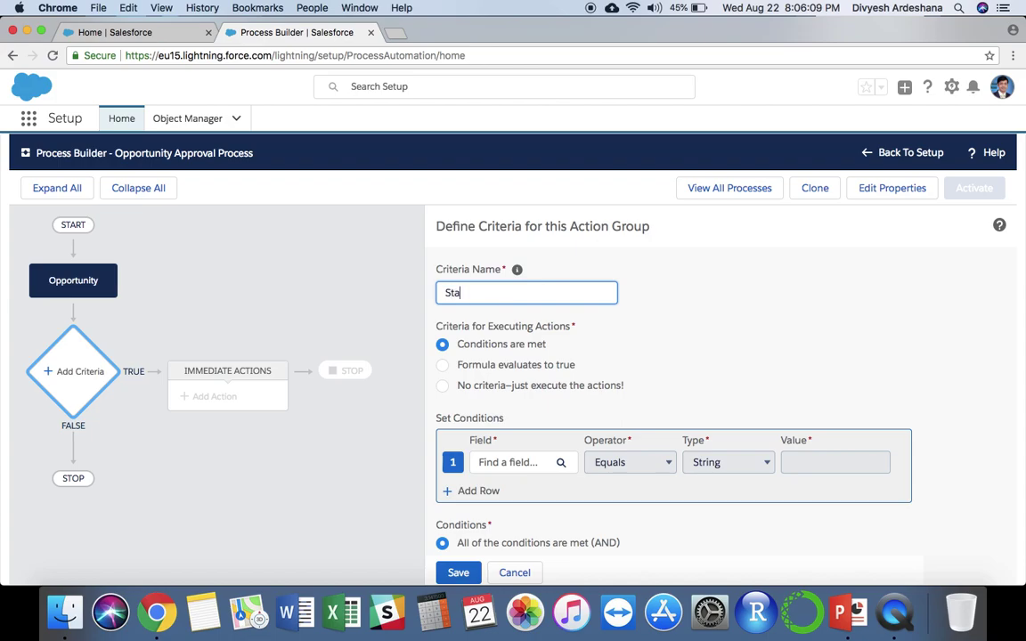
type("ge Amou")
type("nt")
scroll(527, 380, "down", 3)
Step: Set the first condition to Opportunity Stage equals Negotiation/Review as a Picklist value
left_click(526, 382)
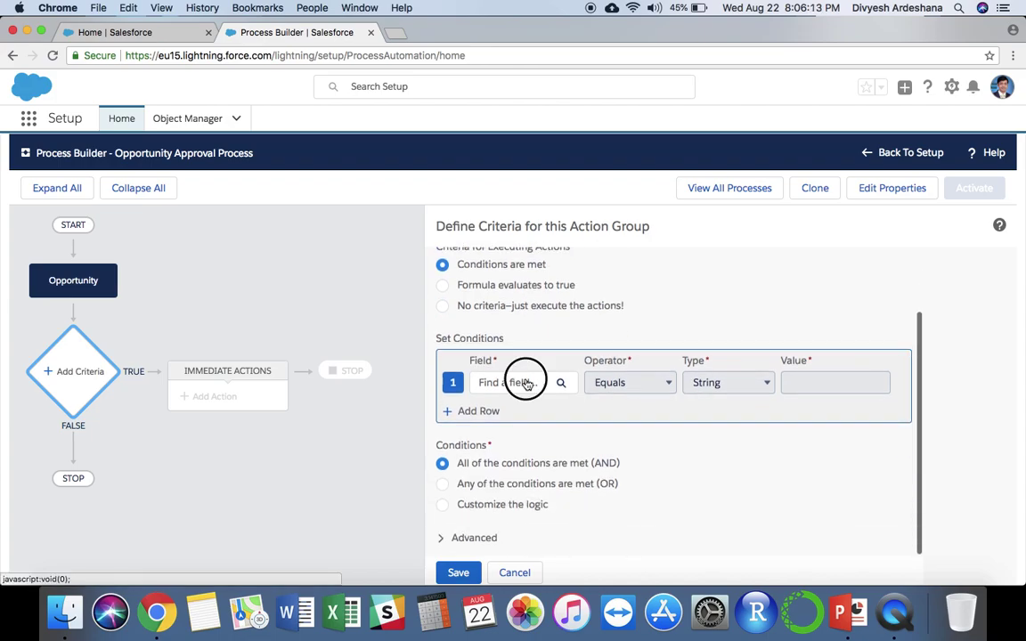
type("sta")
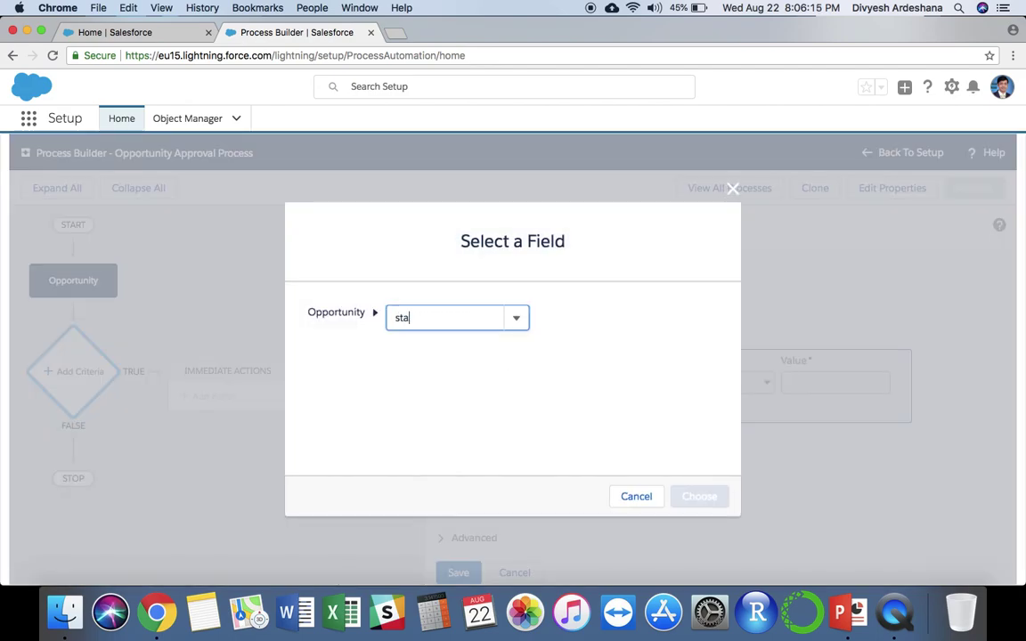
type("ge")
left_click(451, 344)
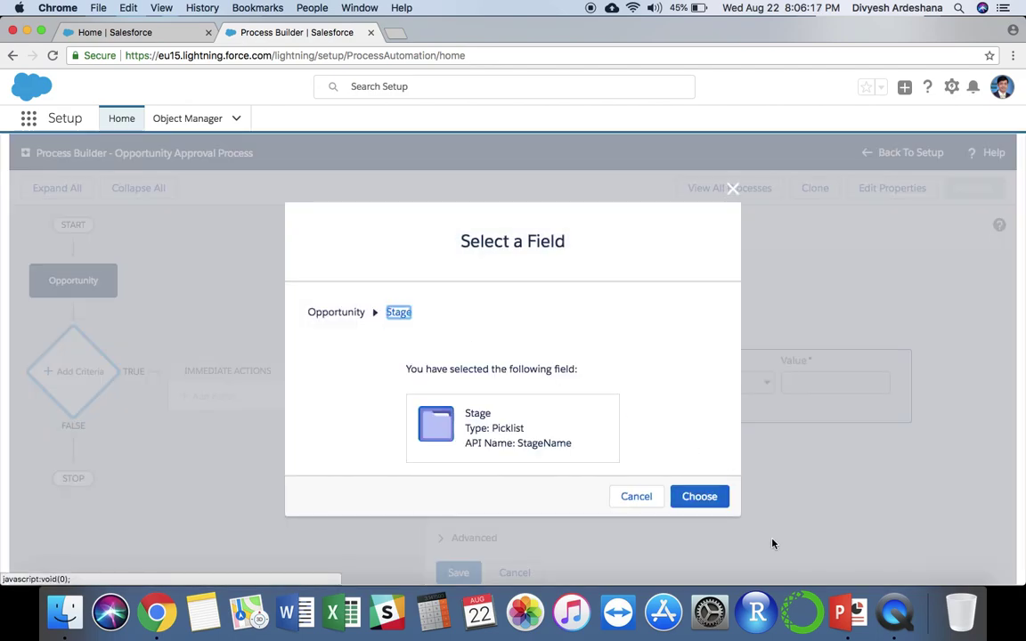
left_click(713, 496)
left_click(744, 384)
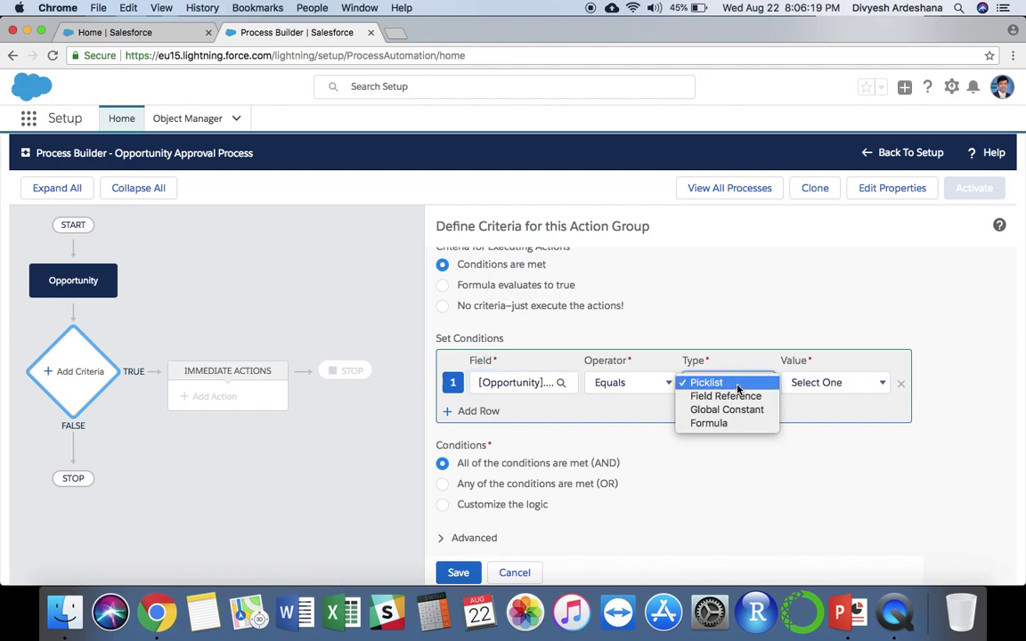
left_click(818, 381)
left_click(818, 383)
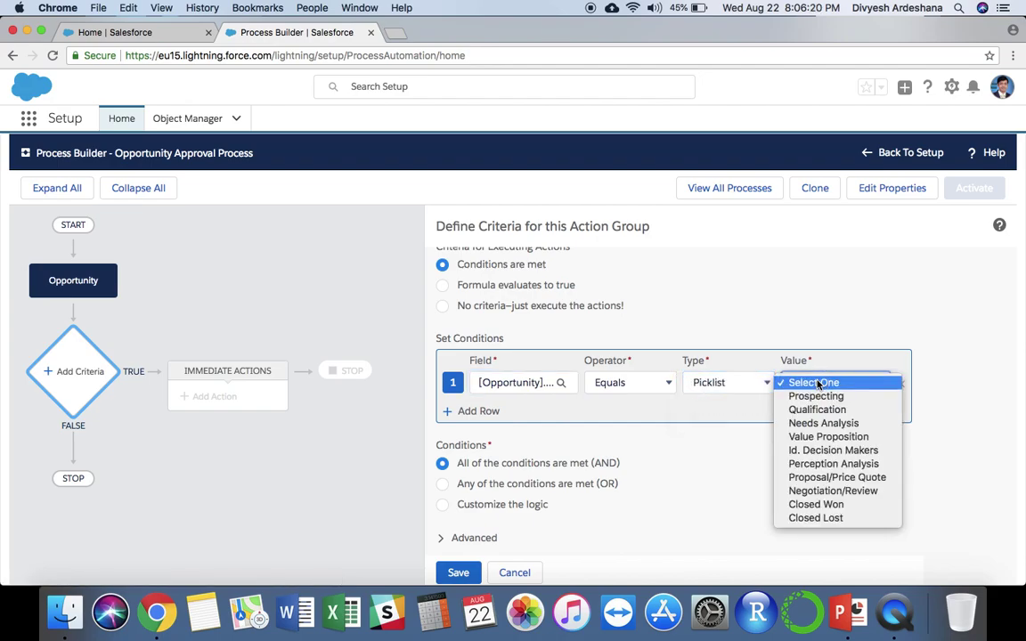
left_click(860, 496)
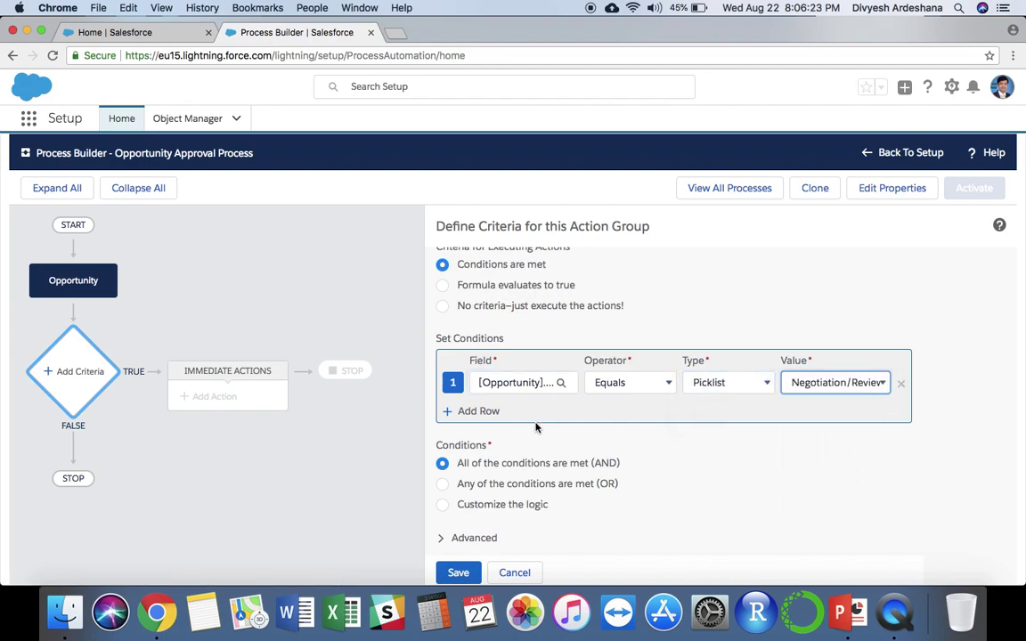
Step: Add a row with Opportunity Amount, operator Greater than, value 100
left_click(493, 415)
left_click(491, 415)
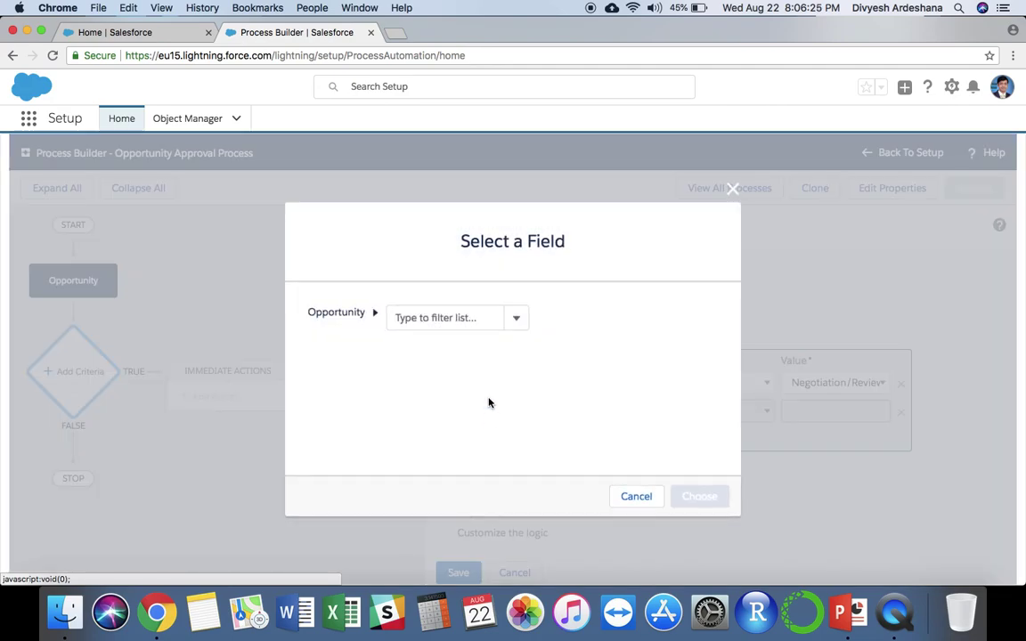
type("amount")
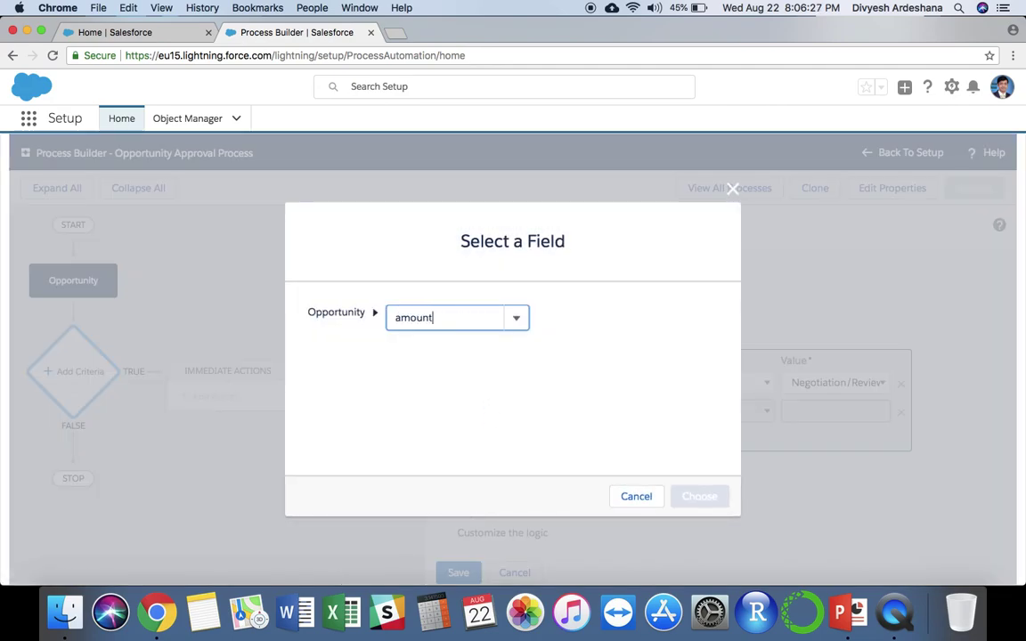
left_click(444, 347)
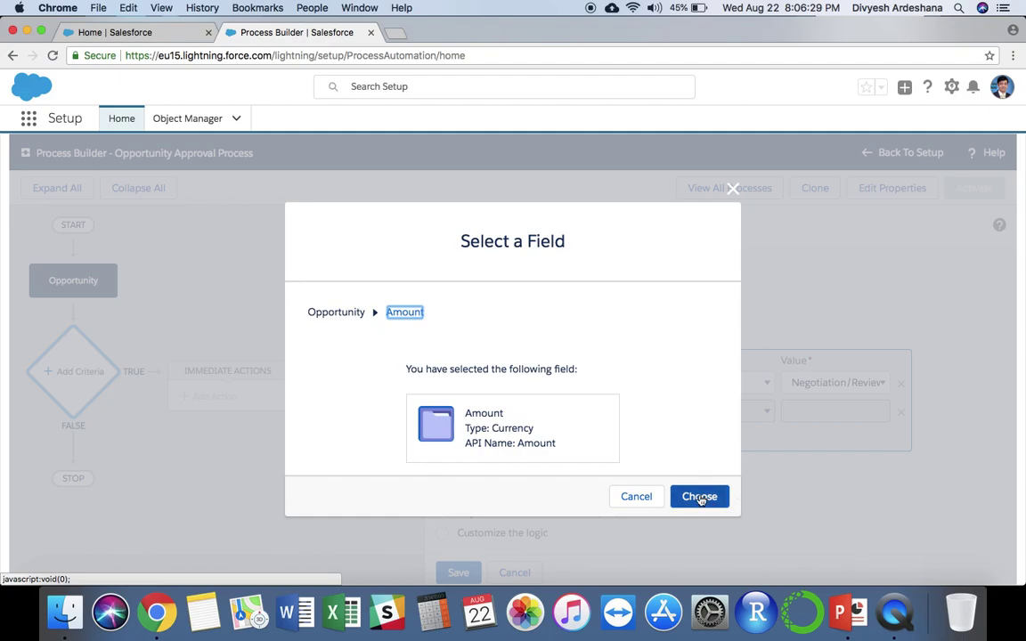
left_click(700, 497)
left_click(647, 412)
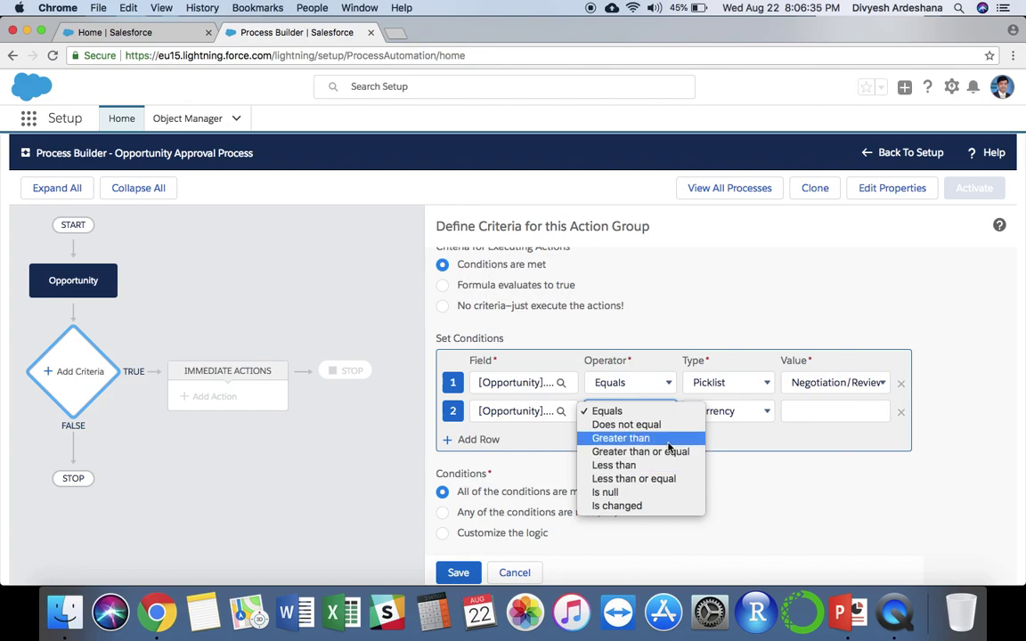
left_click(668, 439)
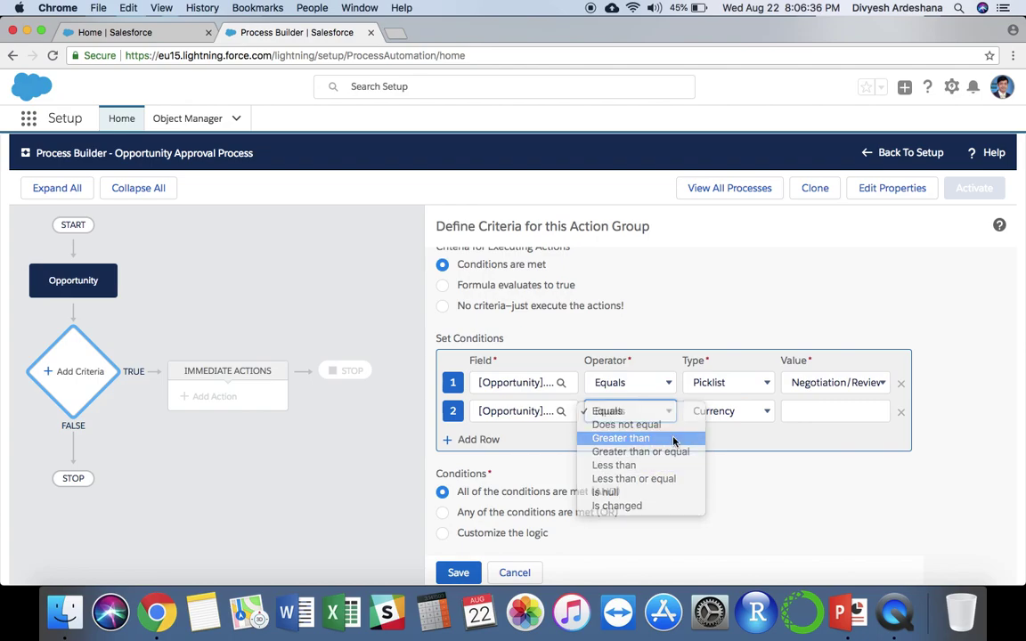
left_click(828, 413)
type("100")
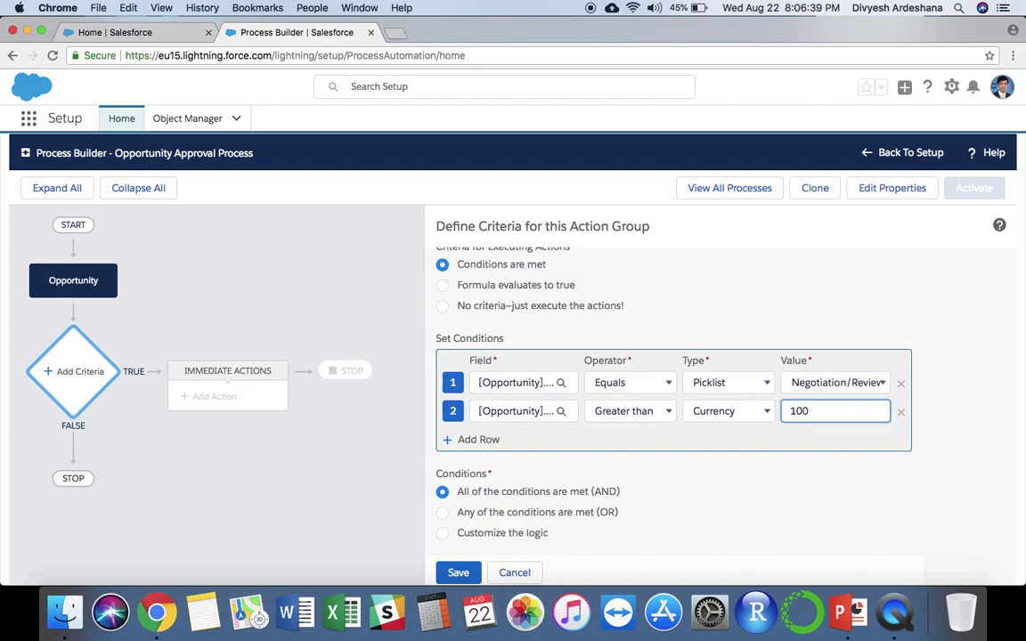
scroll(737, 458, "down", 1)
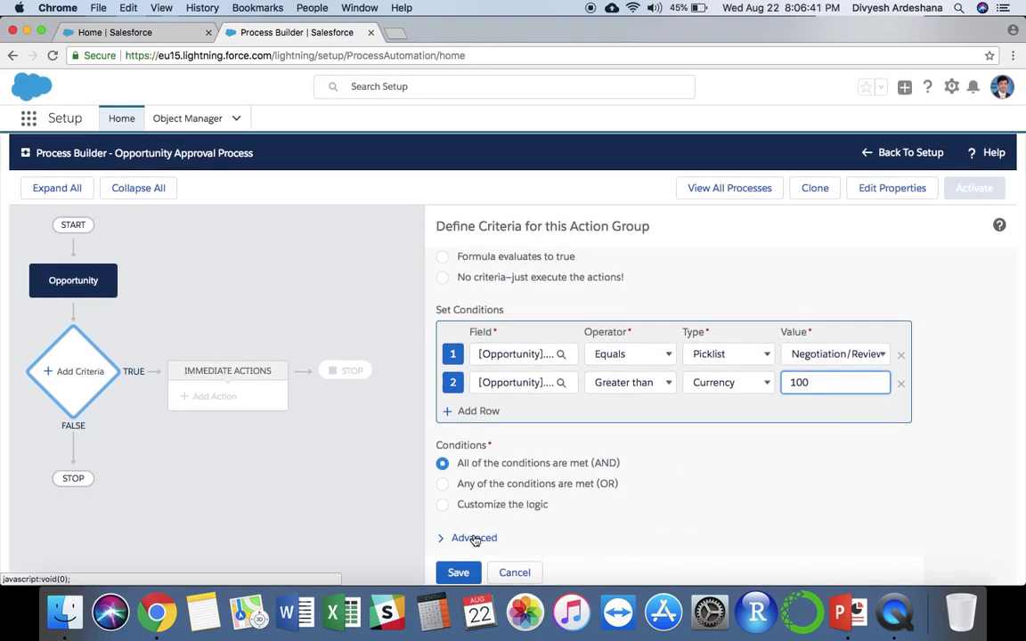
Step: In Advanced, enable running actions only when specified changes are made to the record
left_click(475, 538)
scroll(444, 536, "down", 1)
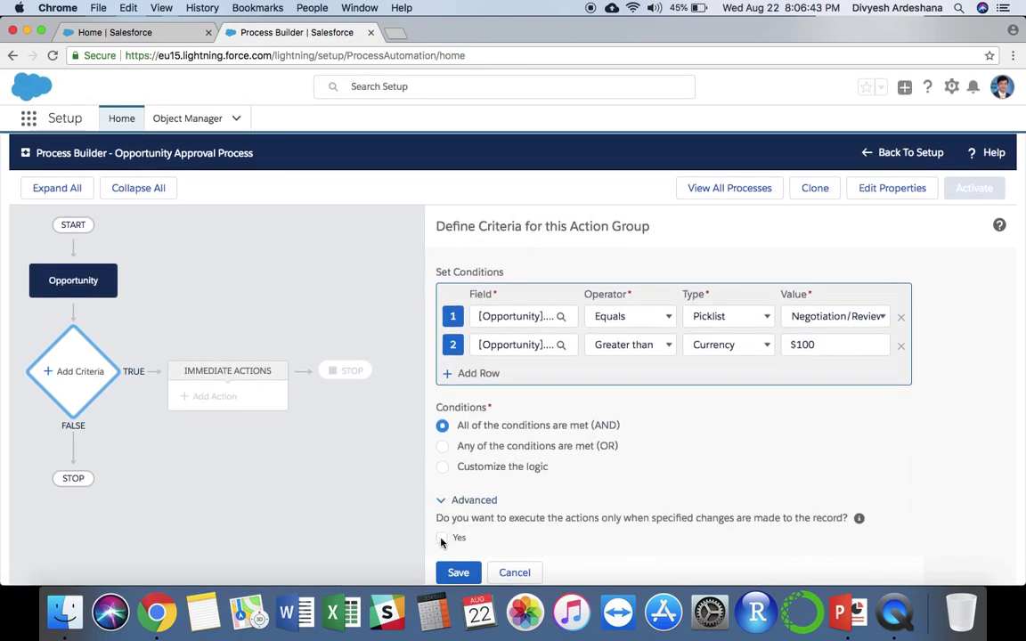
left_click(442, 539)
left_click_drag(445, 426, 498, 424)
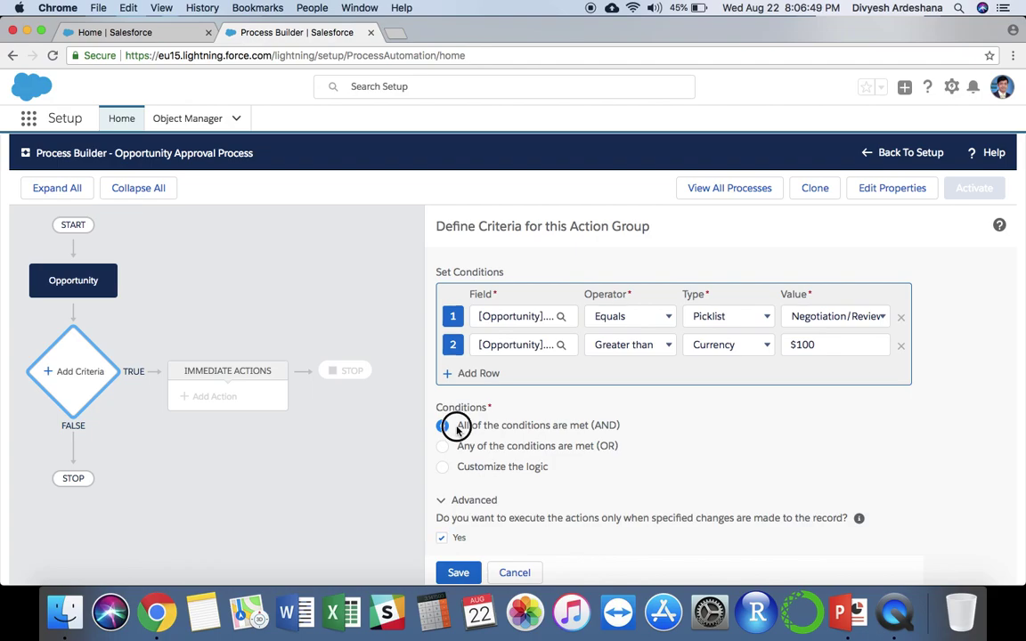
left_click_drag(498, 424, 621, 435)
Step: Keep 'All of the conditions are met (AND)' logic and save the Stage Amount criteria
left_click(584, 446)
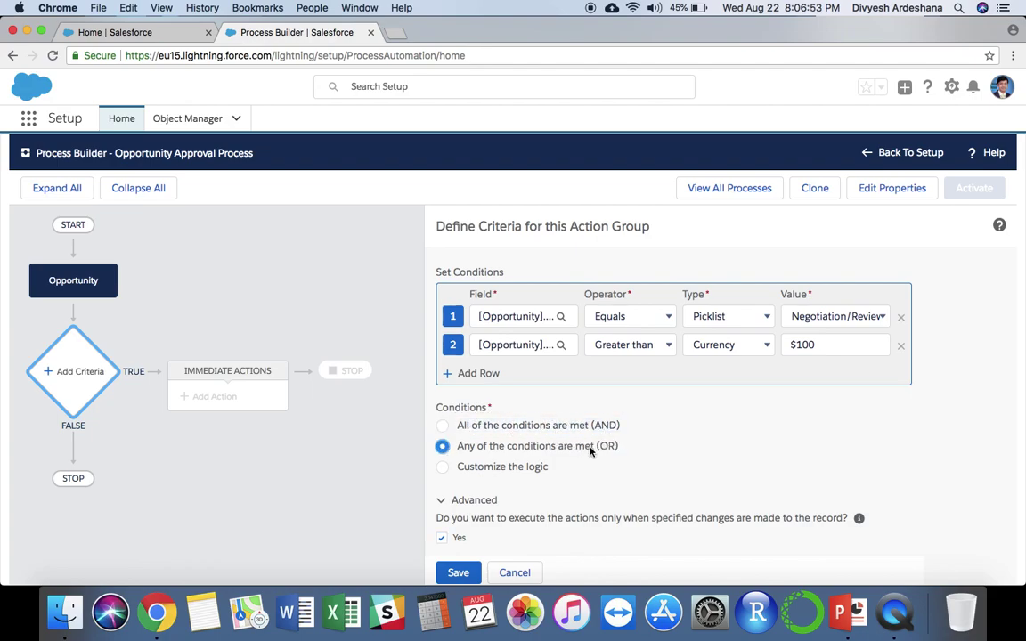
left_click(443, 466)
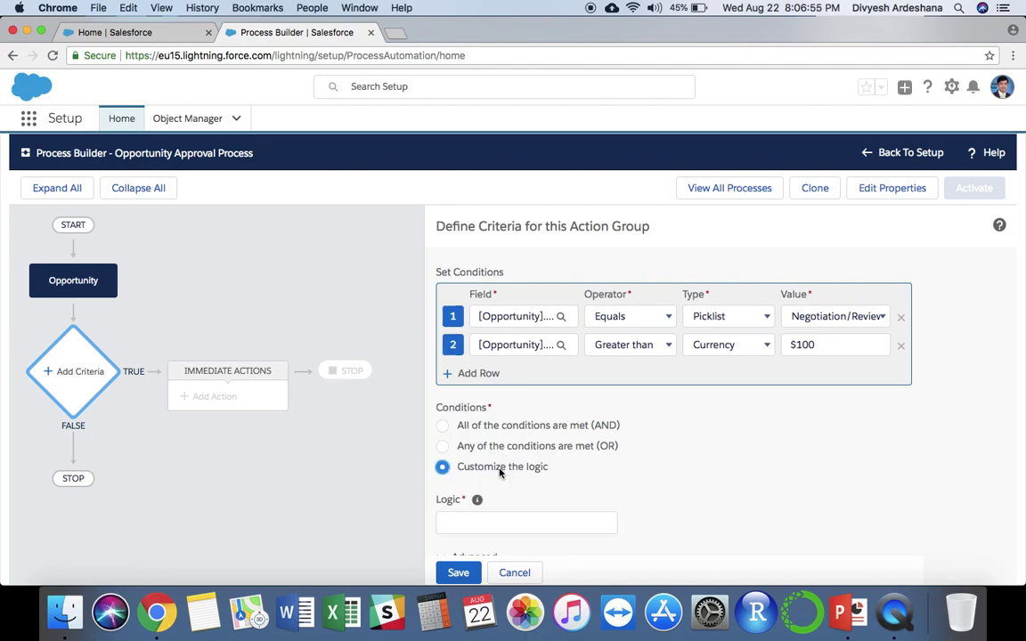
scroll(500, 472, "down", 2)
left_click(490, 369)
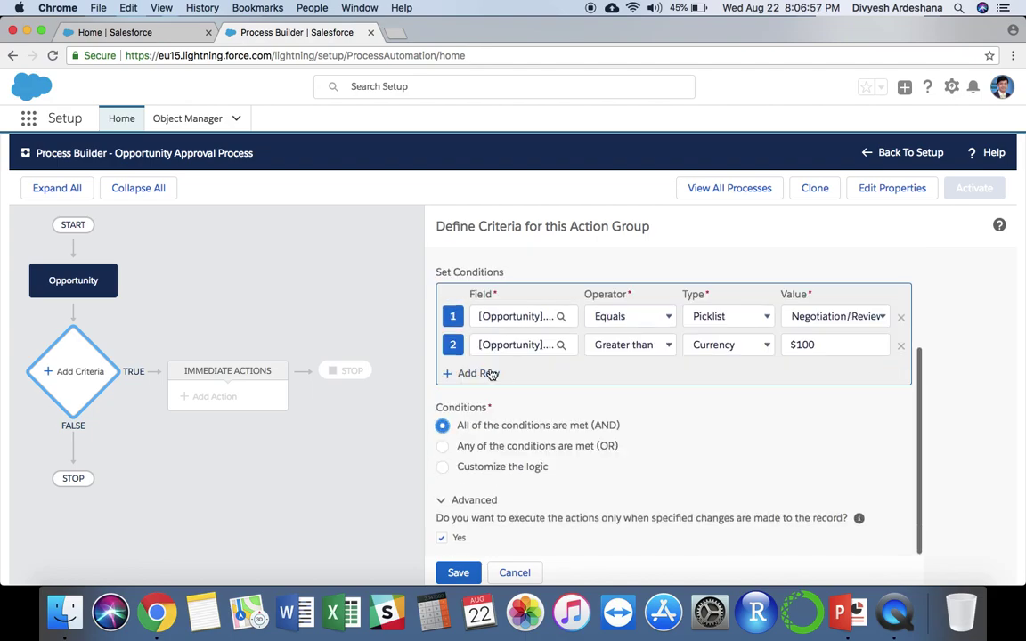
scroll(488, 374, "up", 3)
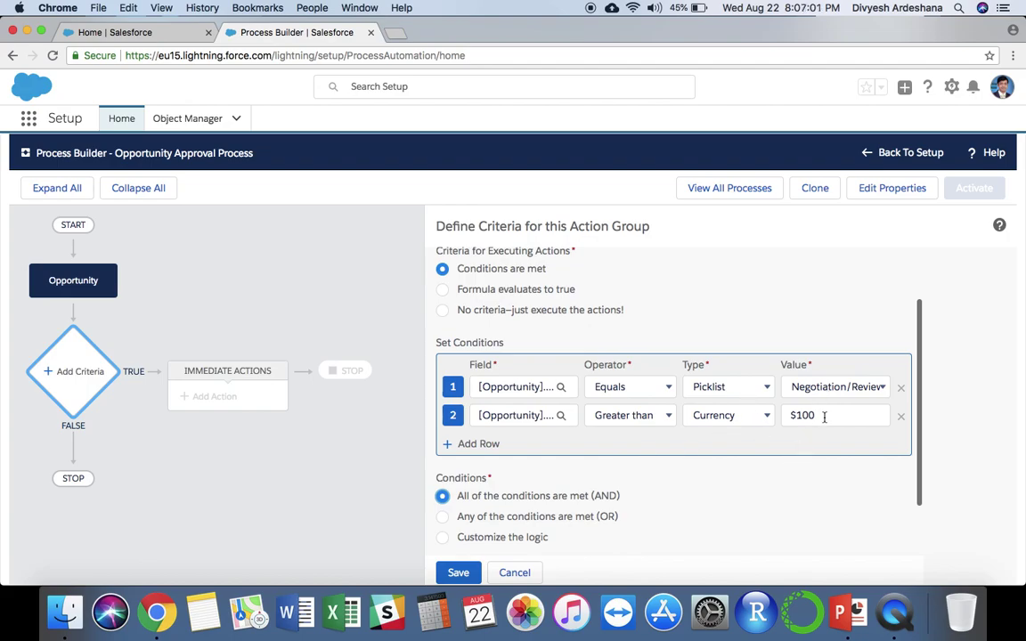
scroll(825, 415, "down", 1)
scroll(825, 416, "down", 2)
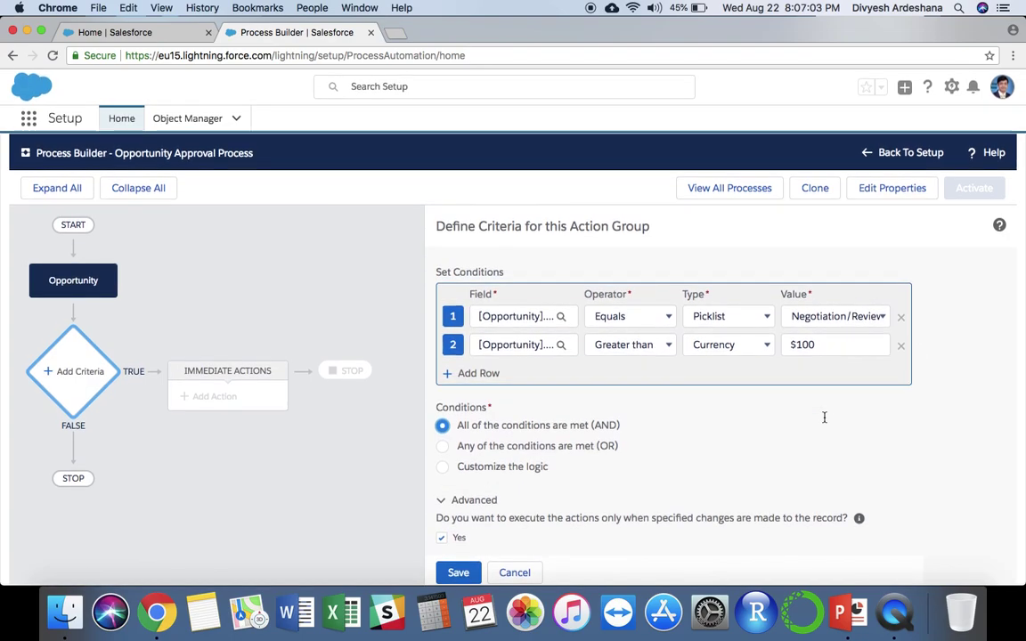
left_click(463, 573)
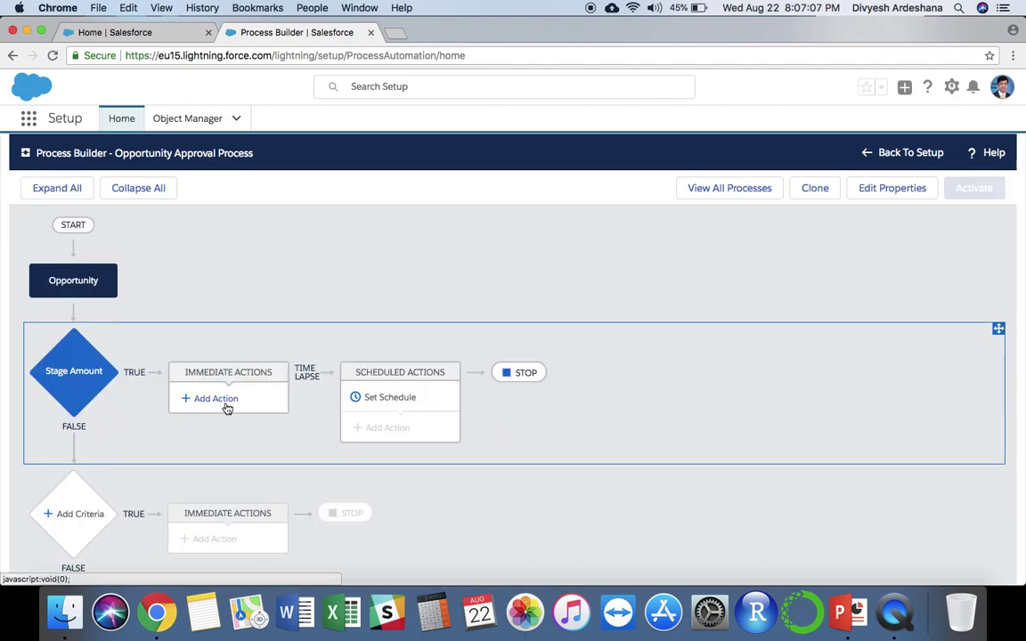
Step: Add an immediate Submit for Approval action named 'For Approval'
left_click(227, 406)
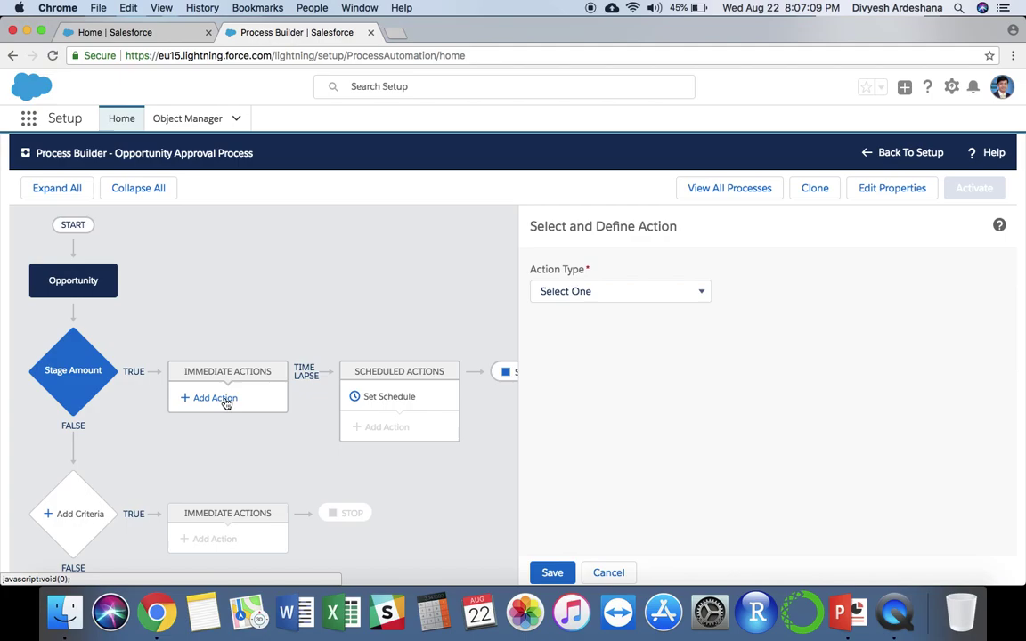
left_click(607, 291)
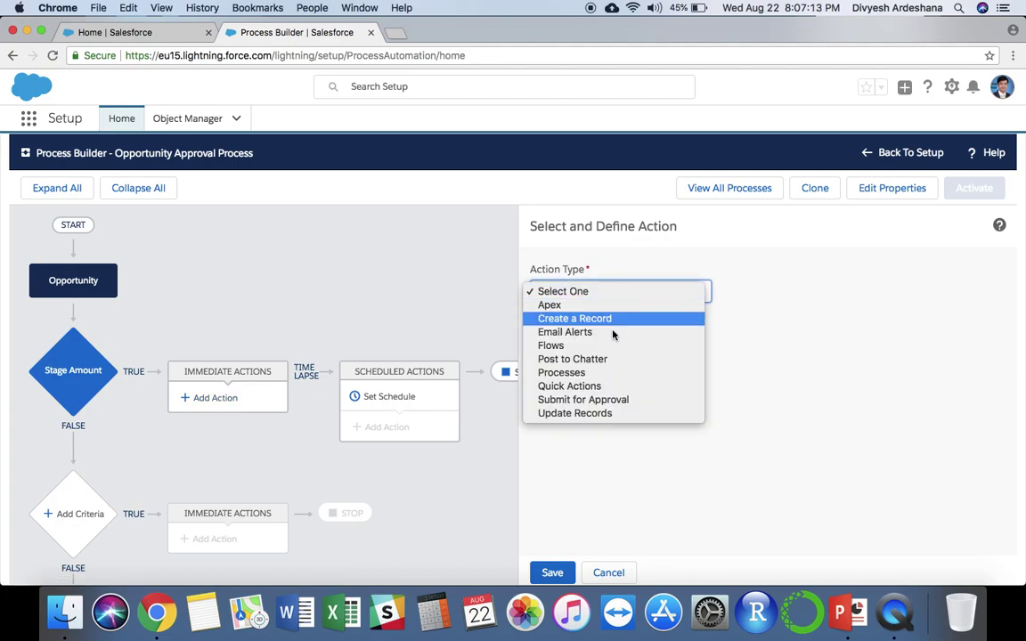
left_click(645, 402)
left_click(632, 349)
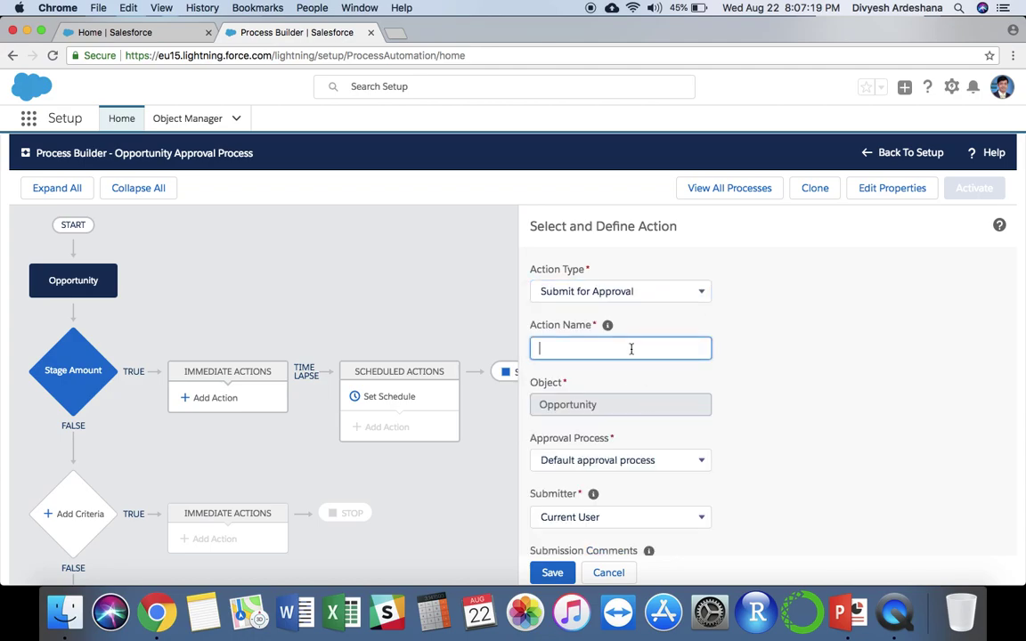
type("For Appr")
type("oval")
scroll(669, 419, "down", 2)
left_click_drag(540, 345, 572, 348)
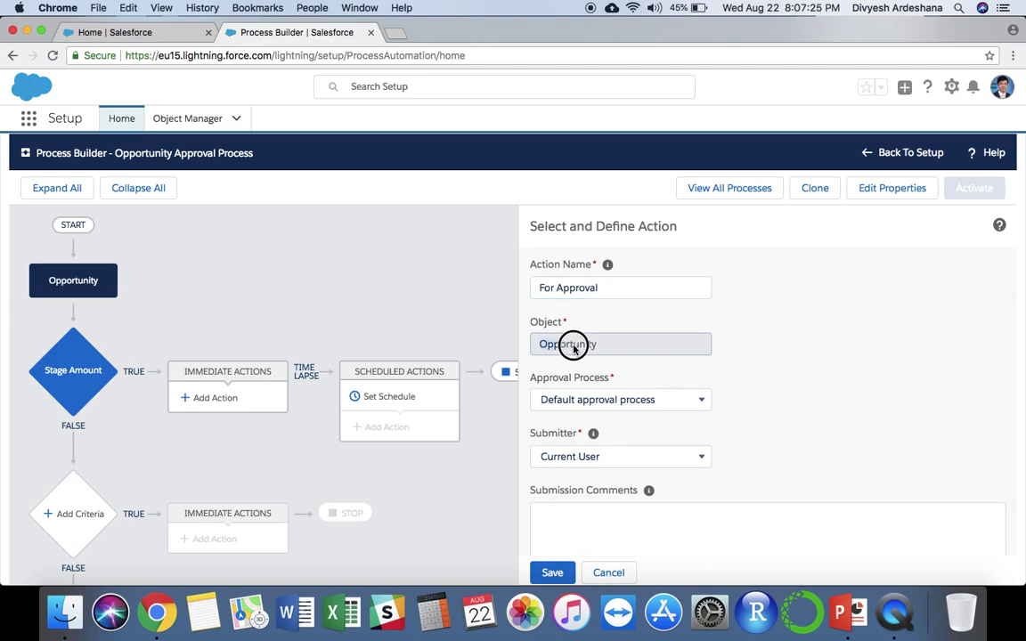
scroll(579, 352, "down", 1)
Step: Point the action at the specific Opportunity Approval process and save it
left_click(602, 367)
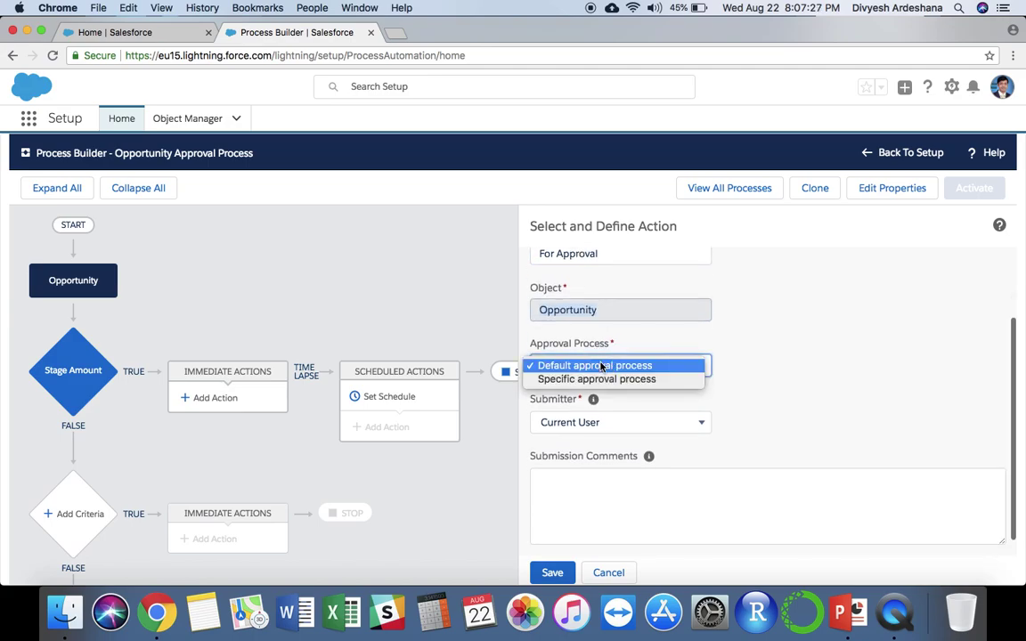
left_click(652, 381)
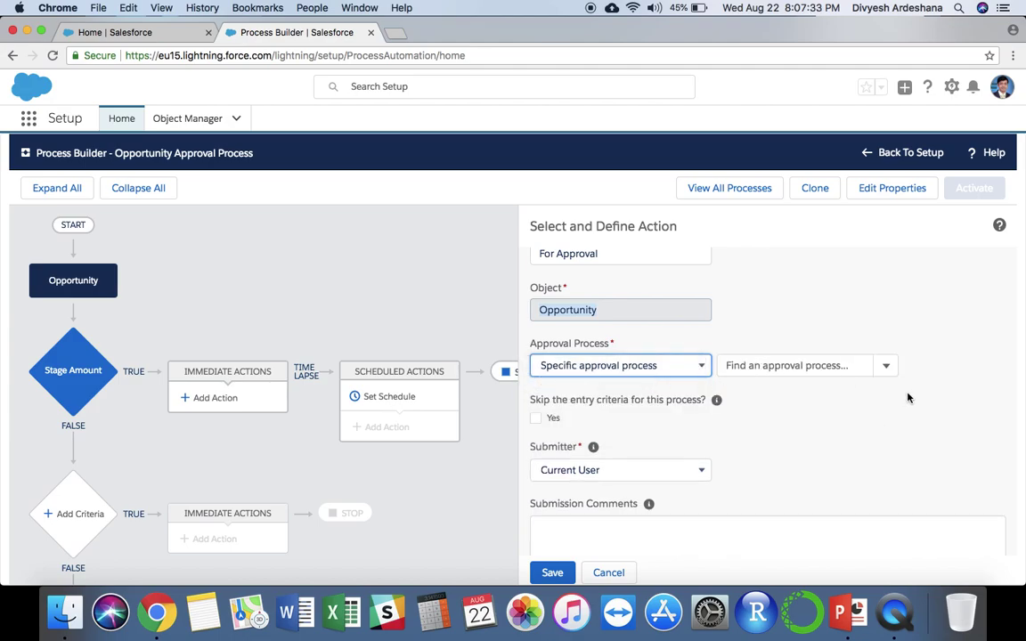
left_click(891, 369)
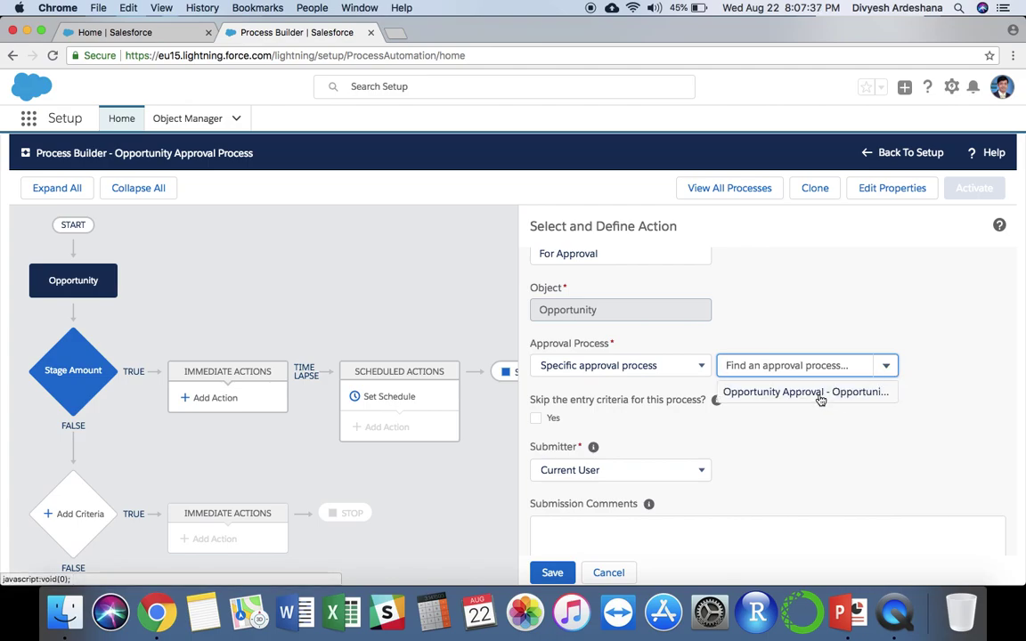
left_click(820, 400)
scroll(819, 397, "down", 2)
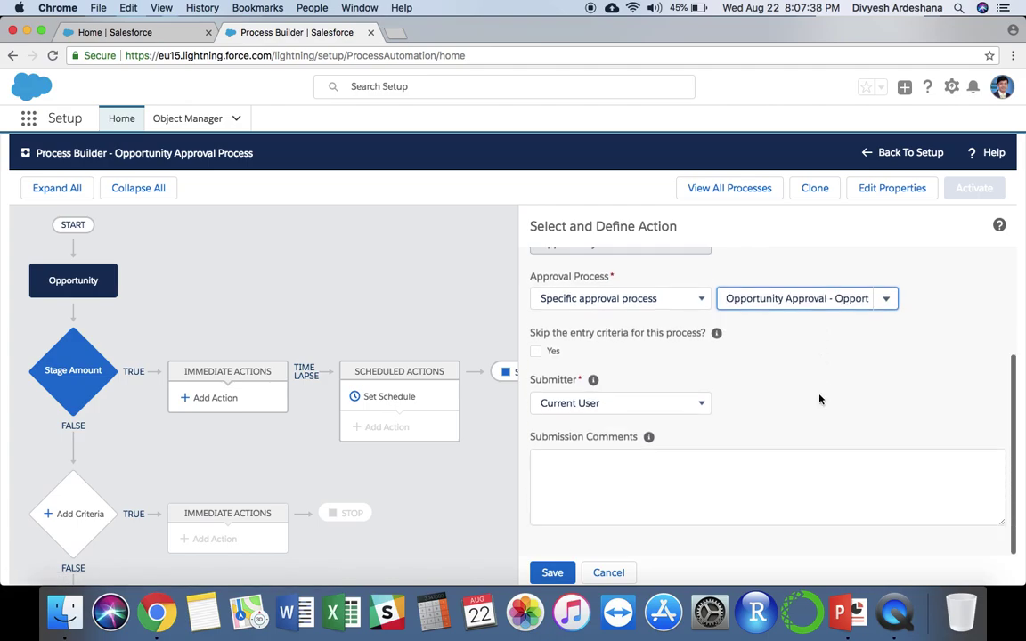
left_click(692, 477)
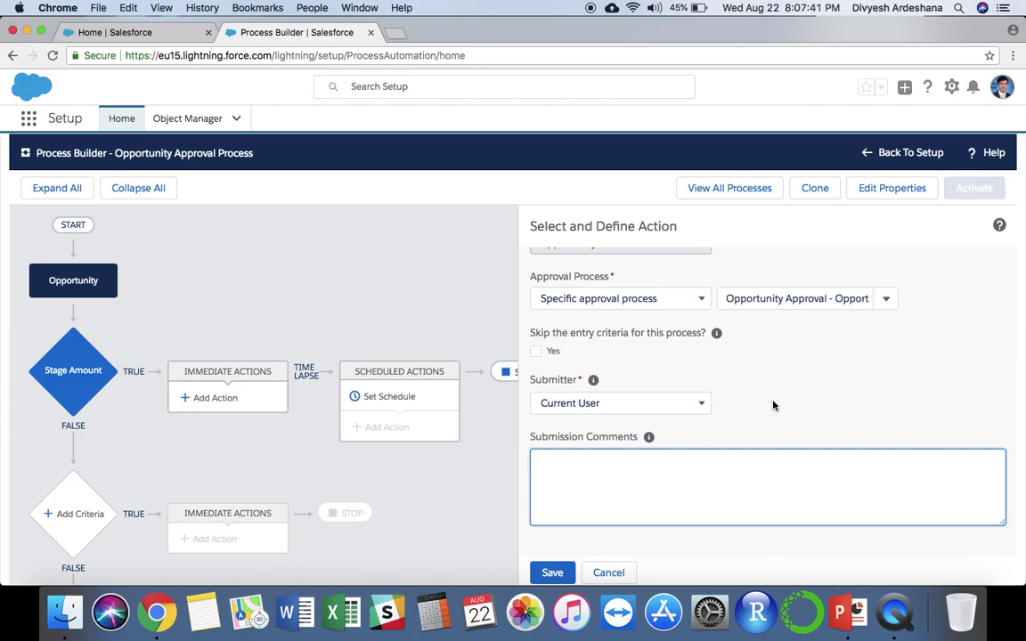
left_click(552, 572)
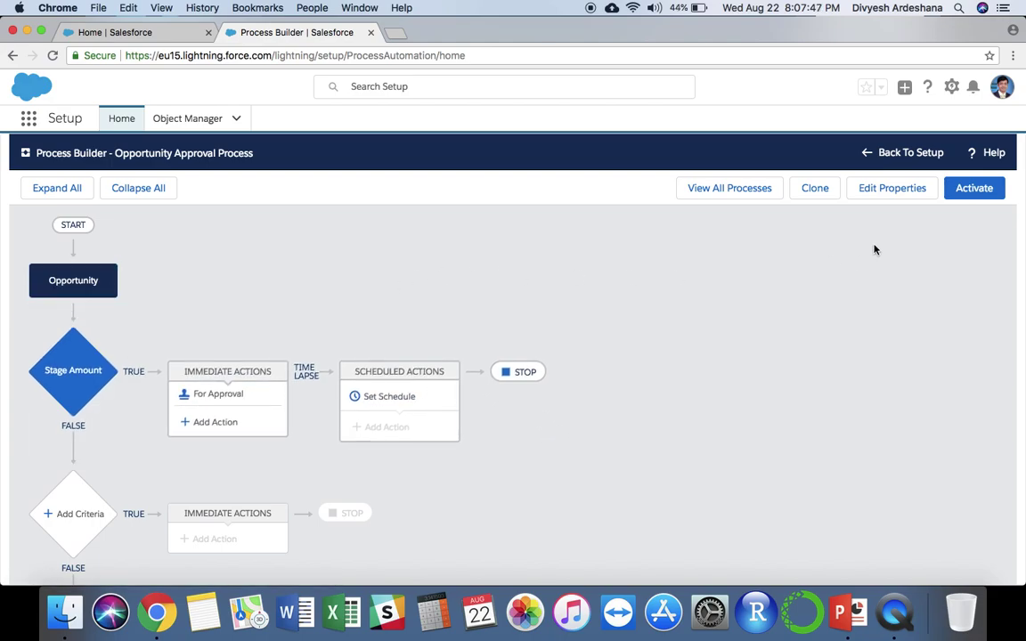
Step: Activate this process version and confirm in the Activate Version dialog
left_click(971, 196)
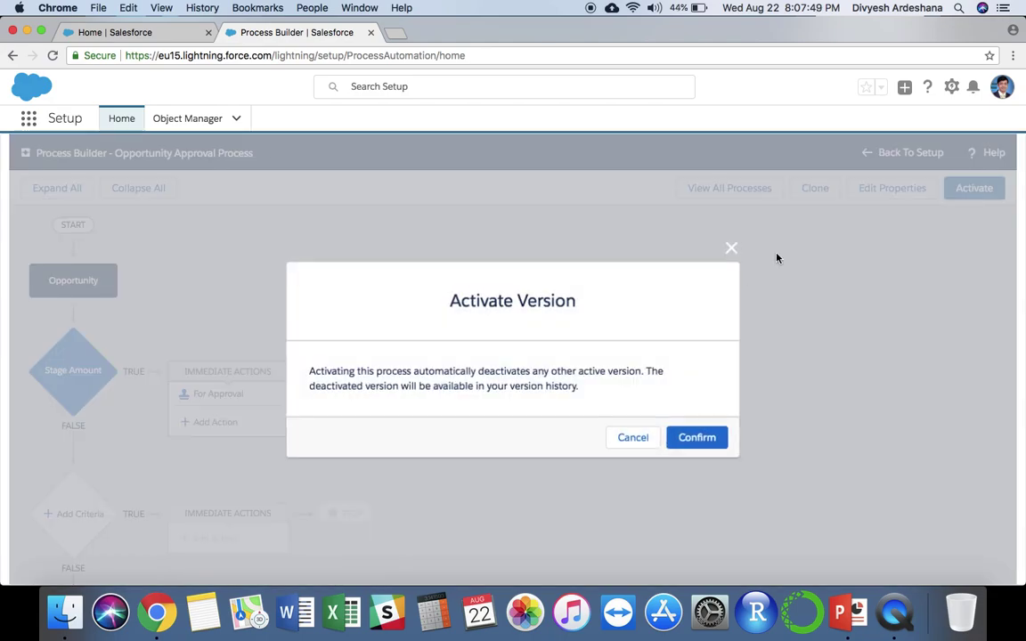
left_click(309, 369)
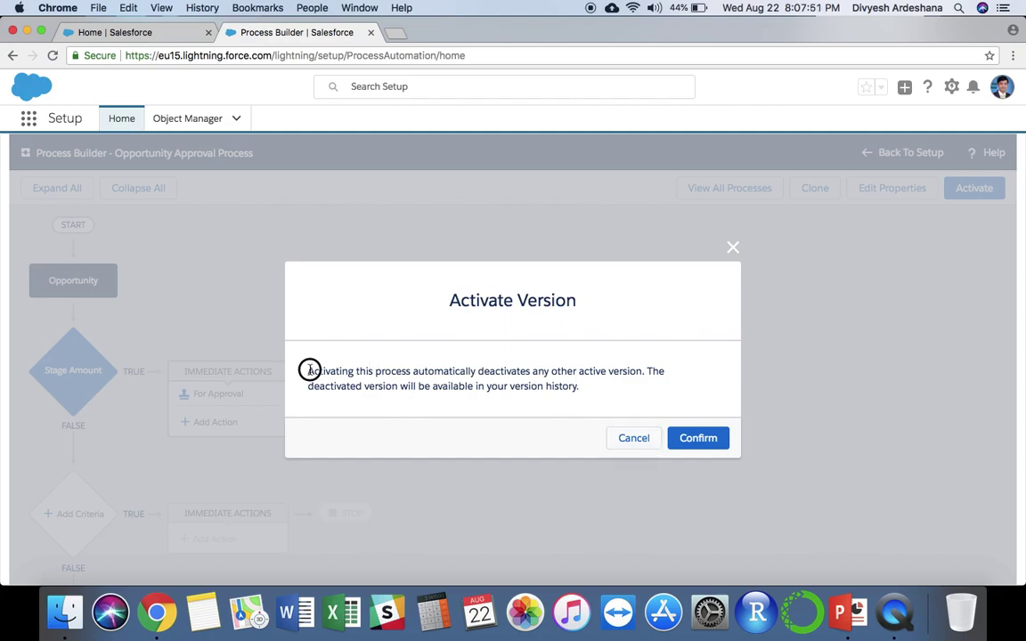
left_click(536, 353)
left_click_drag(536, 353, 594, 388)
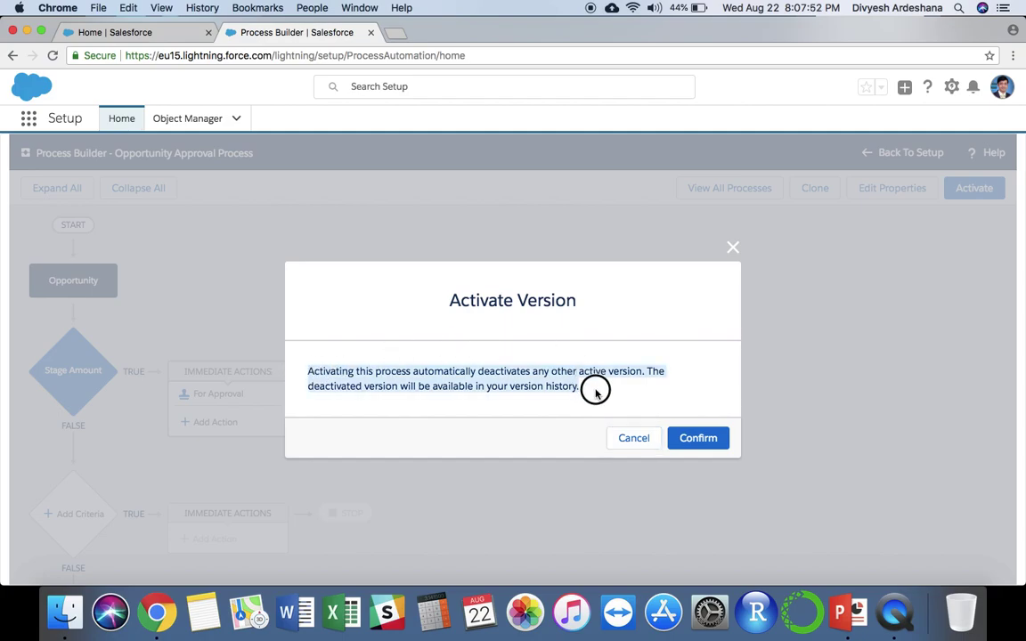
left_click(694, 438)
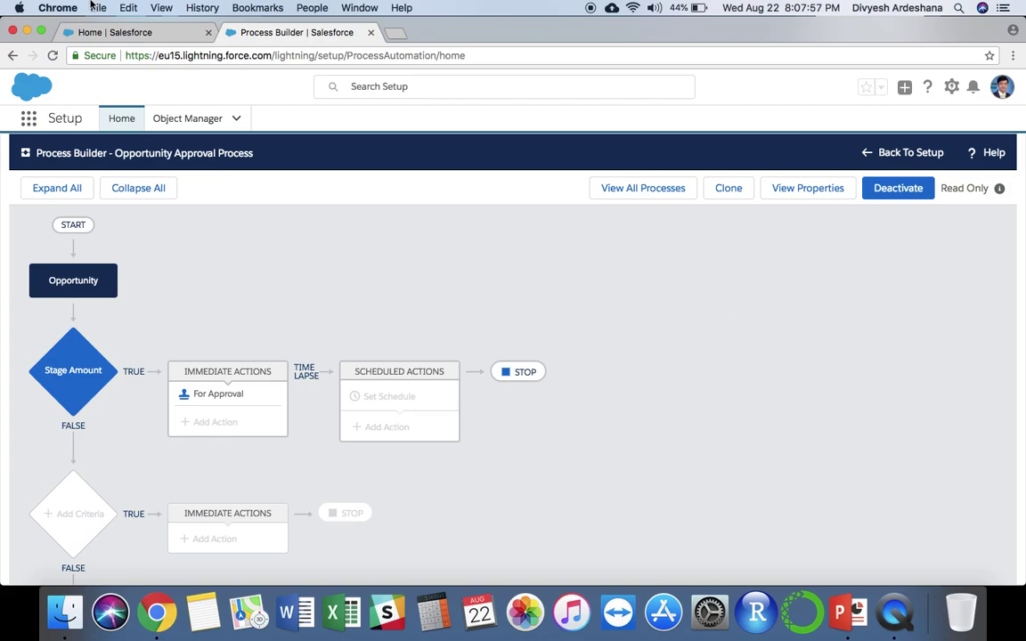
Step: Start a new opportunity from the Opportunities list using the Opportunity (Marketing) Layout record type
left_click(107, 33)
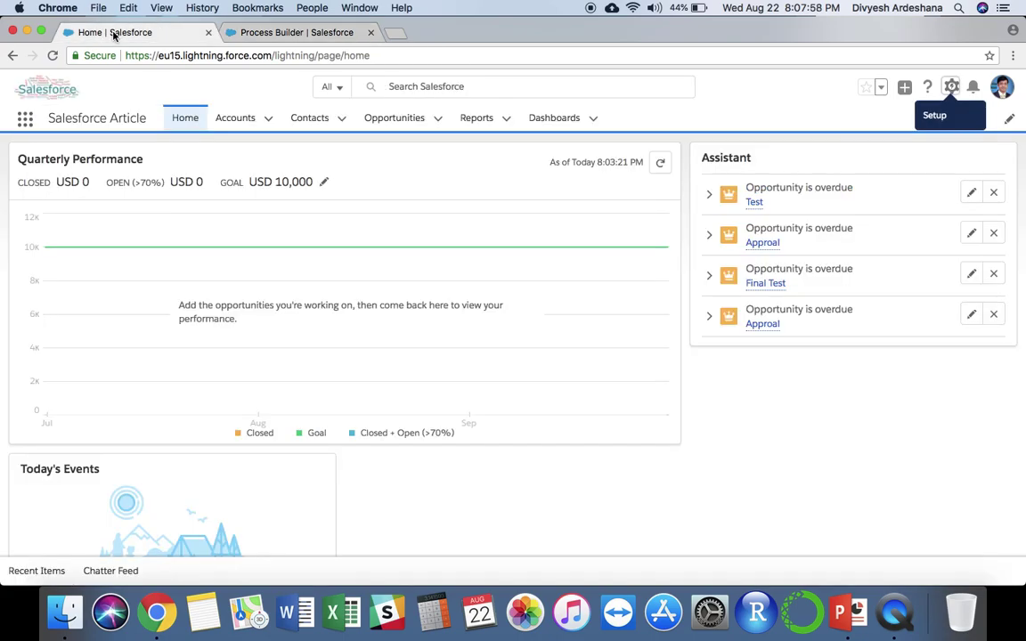
left_click(406, 125)
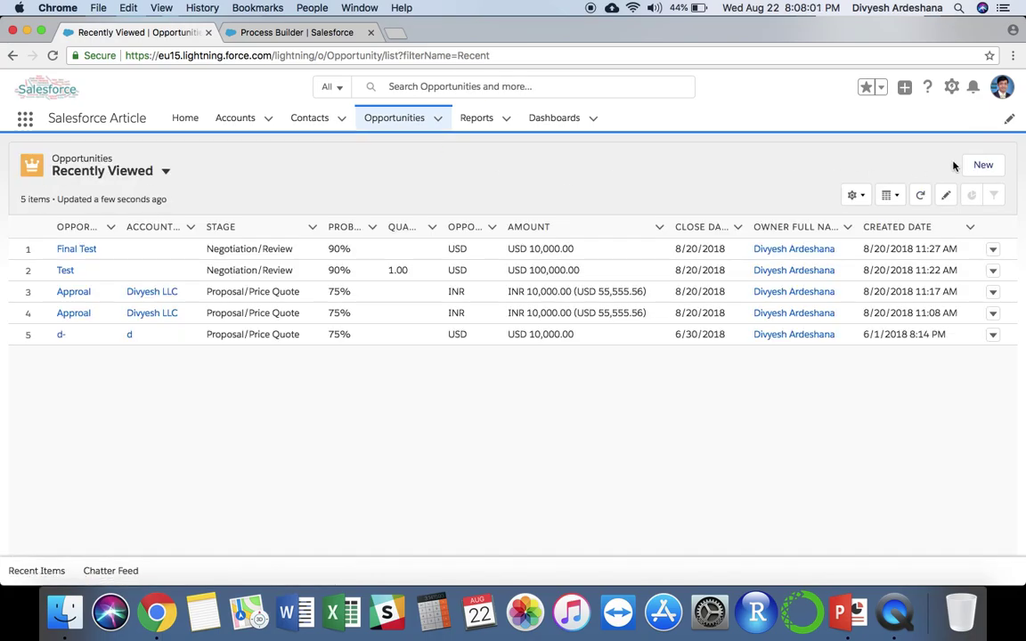
left_click(981, 166)
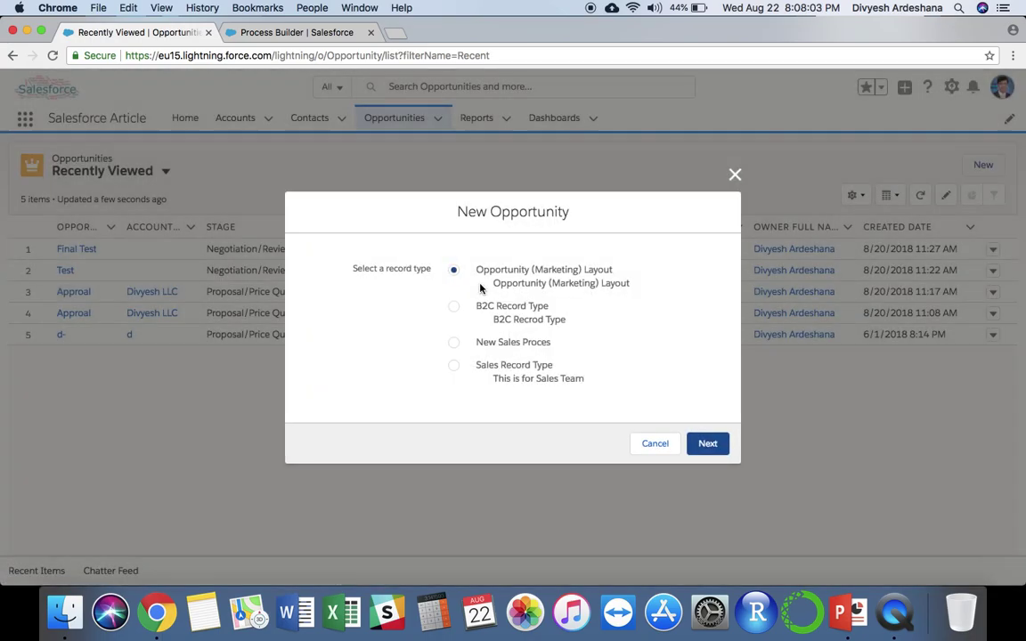
left_click(710, 450)
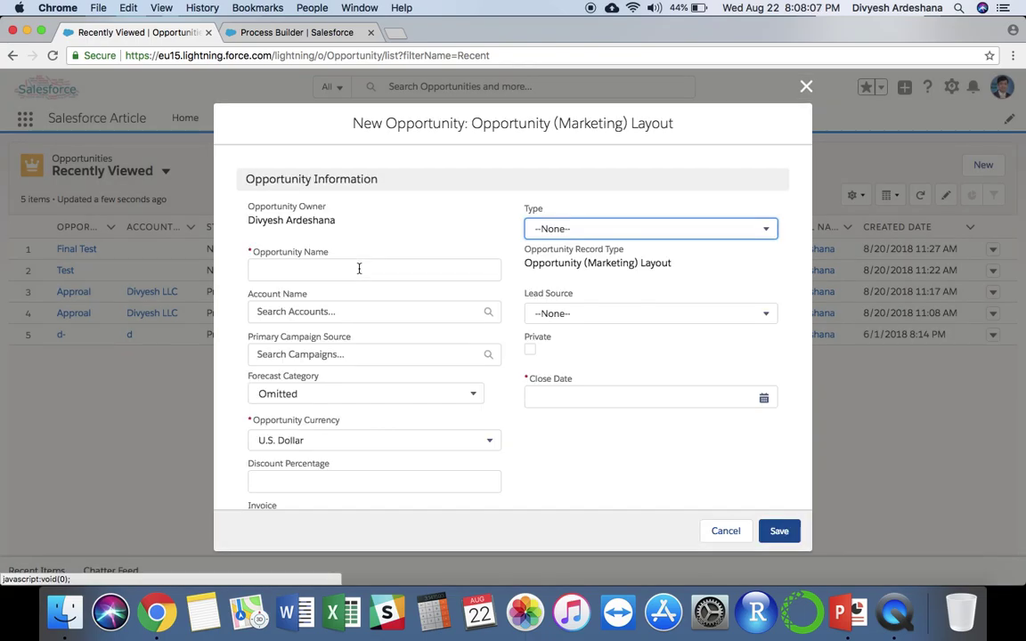
Step: Name it 'Test Opportunity For Approval', type Existing Customer - Upgrade, close date August 22, 2018
left_click(359, 268)
type("Test ")
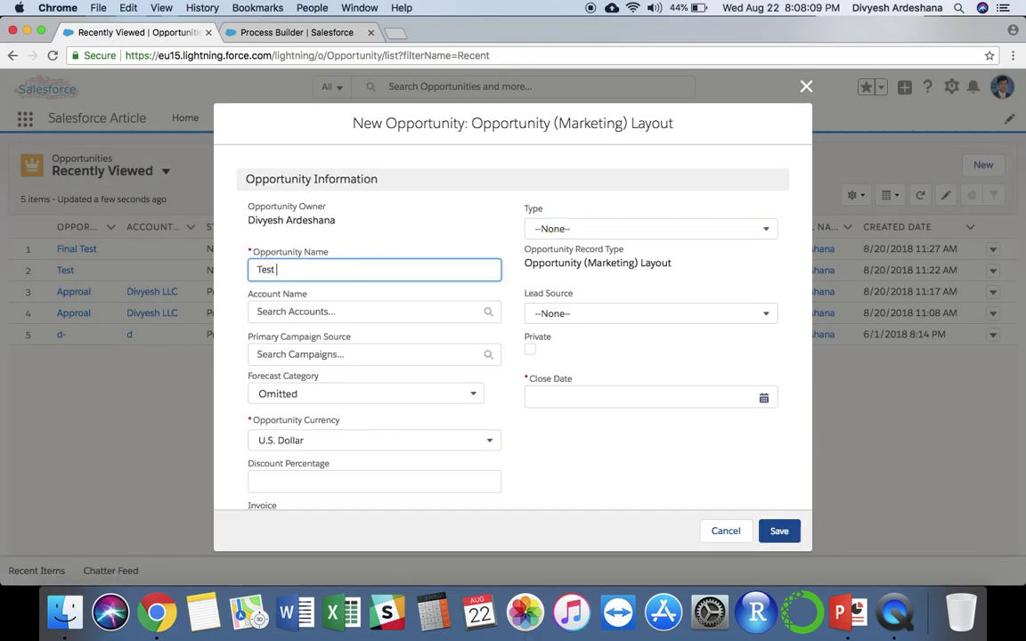
type("Opportunity F")
type("or Approval")
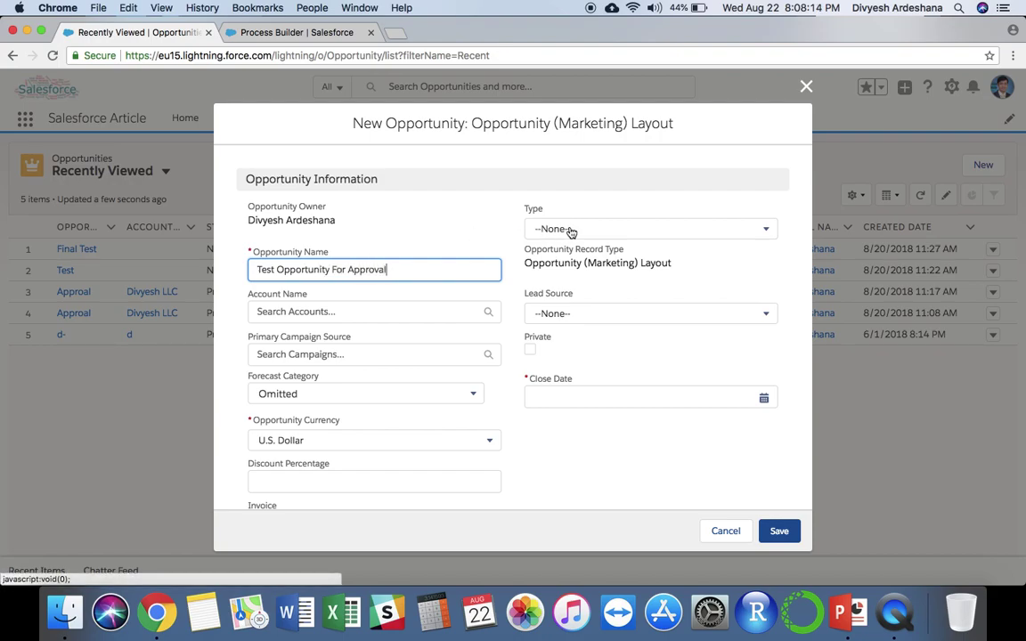
left_click(570, 229)
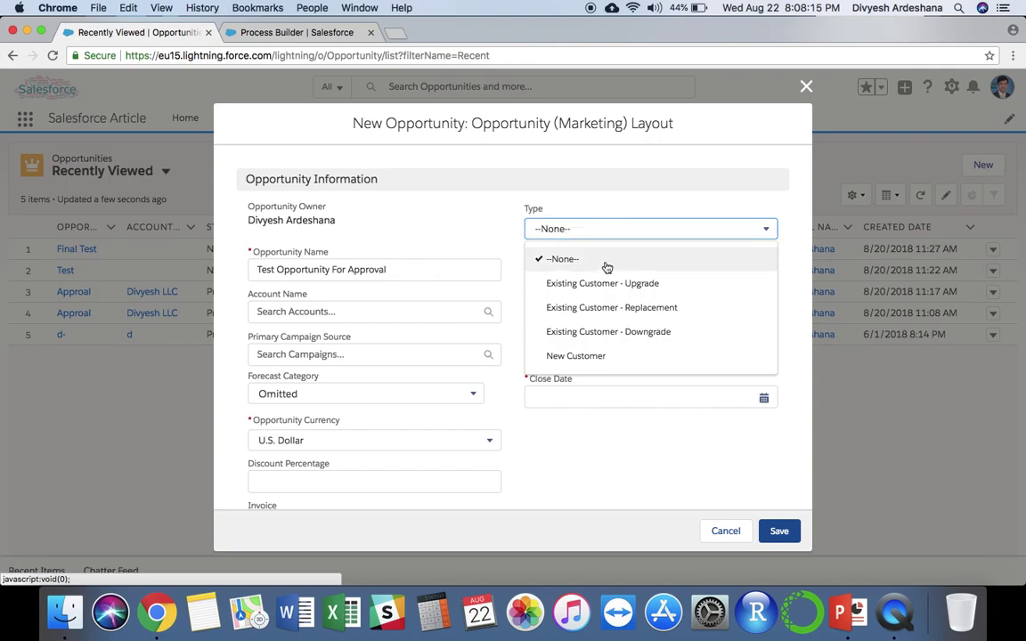
left_click(608, 281)
scroll(608, 283, "down", 1)
scroll(606, 282, "down", 4)
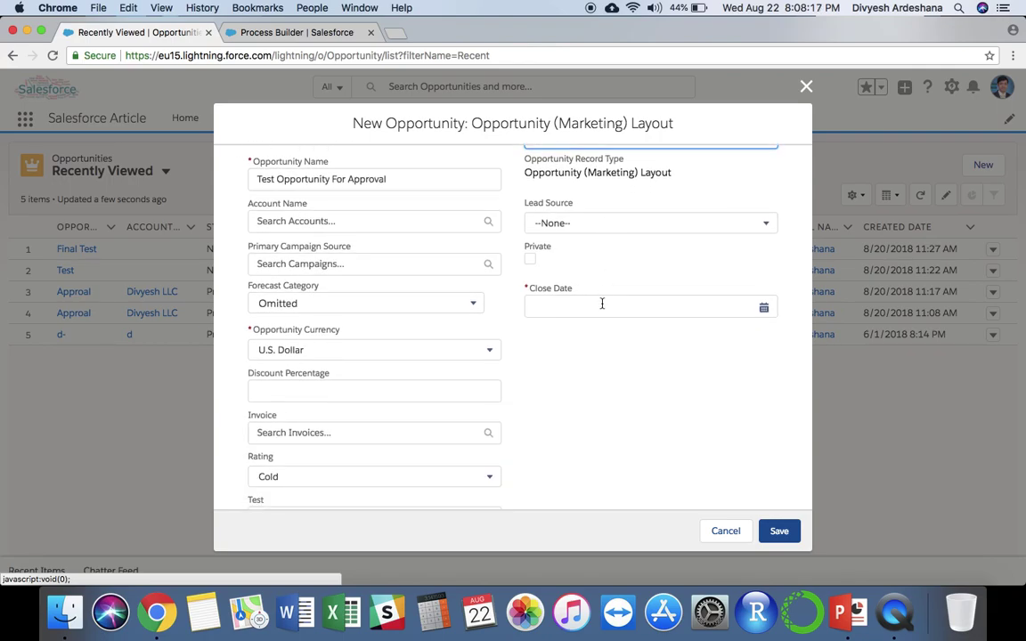
left_click(764, 307)
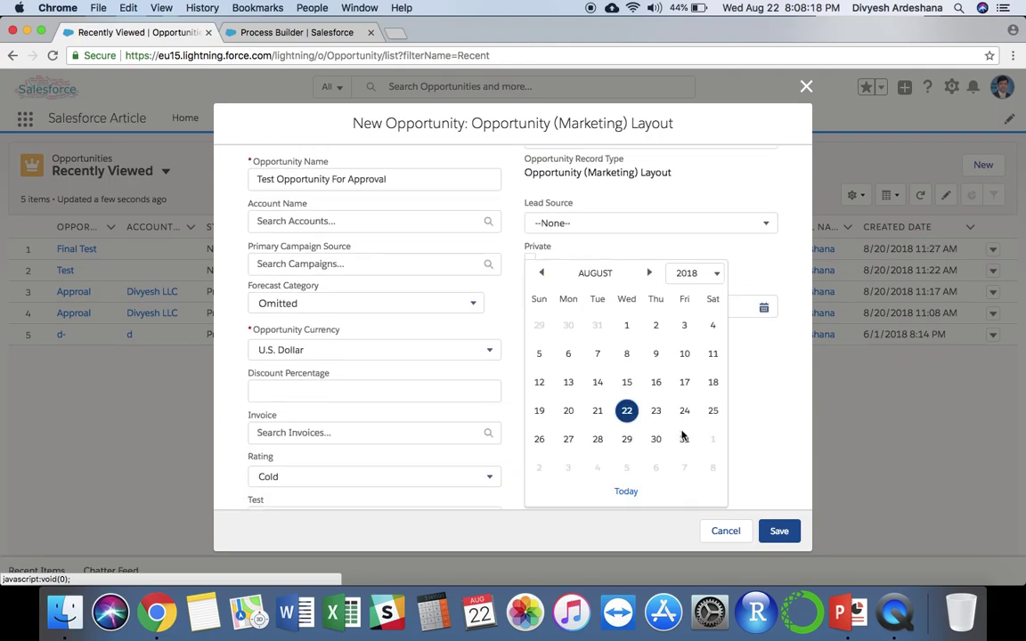
left_click(625, 411)
Step: Set the amount to 1,000 and stage to Negotiation/Review, then save the opportunity
scroll(625, 416, "down", 2)
scroll(625, 416, "down", 1)
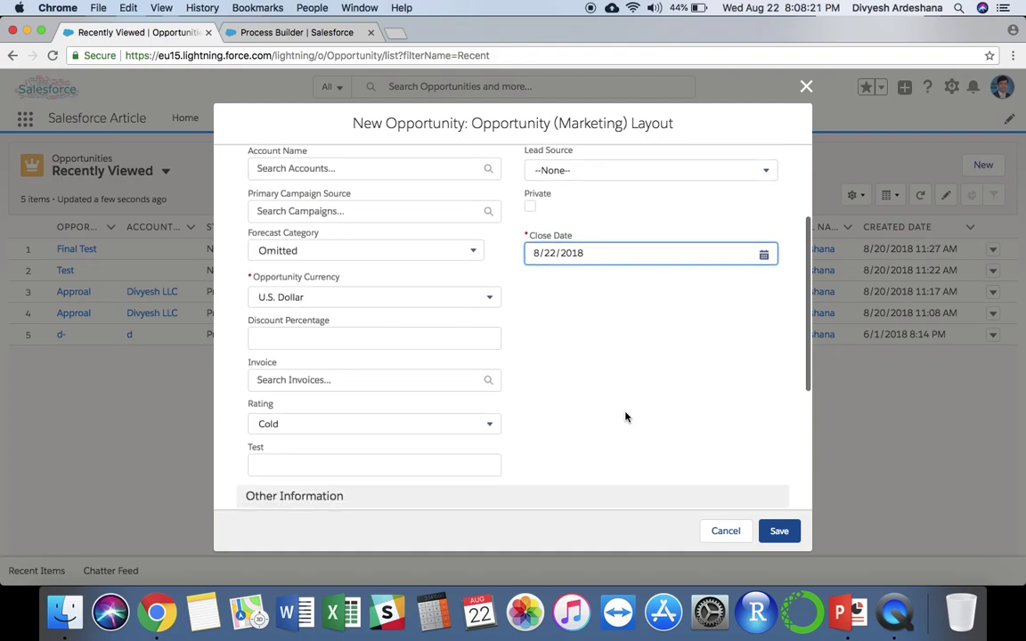
scroll(626, 416, "down", 2)
scroll(625, 416, "down", 2)
scroll(625, 416, "down", 1)
scroll(626, 416, "down", 1)
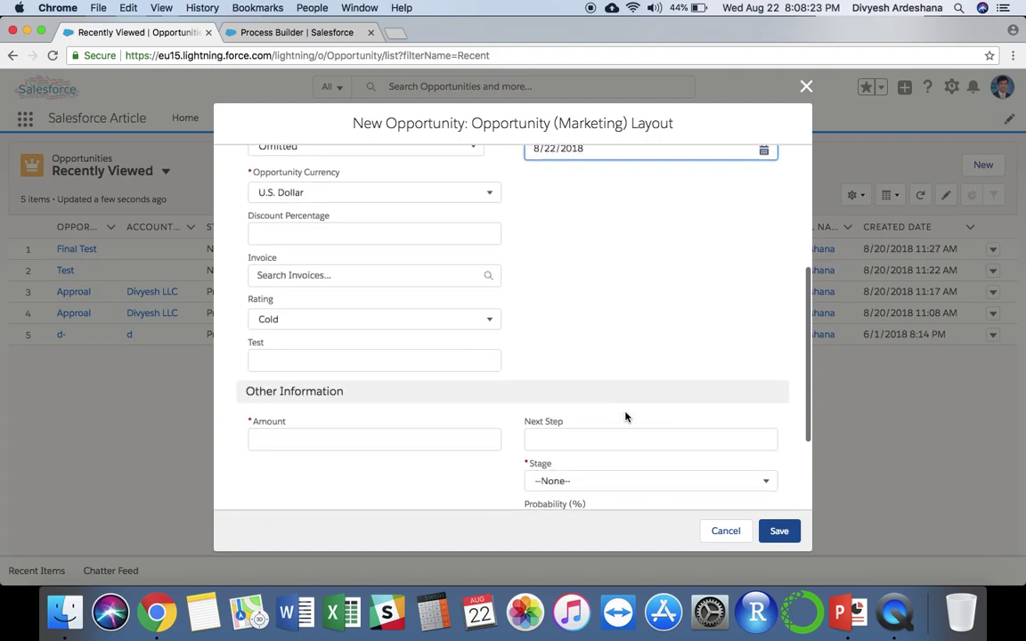
scroll(626, 416, "down", 2)
left_click(400, 395)
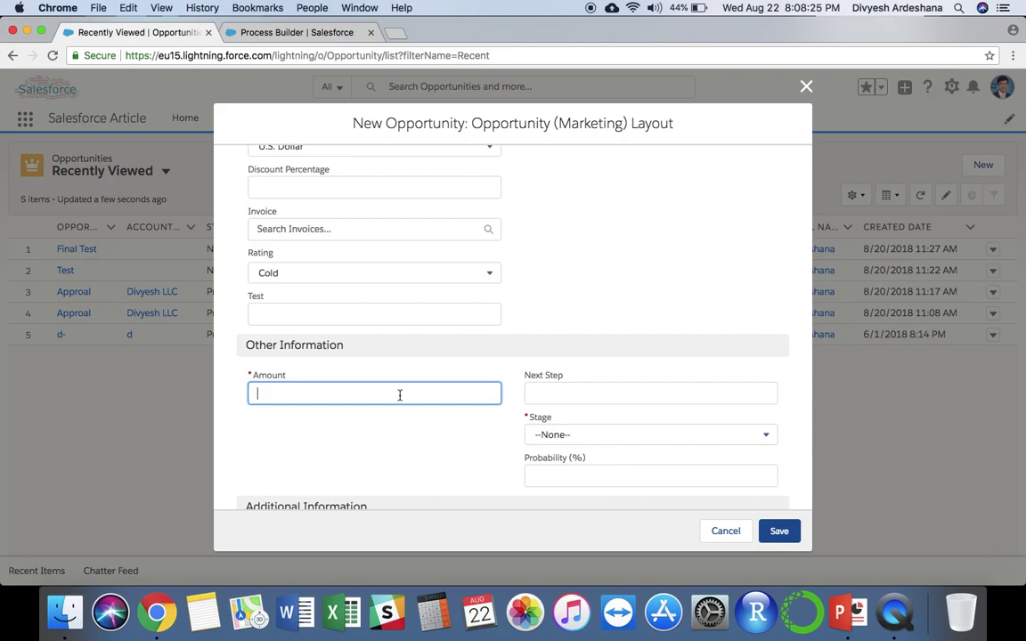
type("1000")
scroll(570, 417, "down", 2)
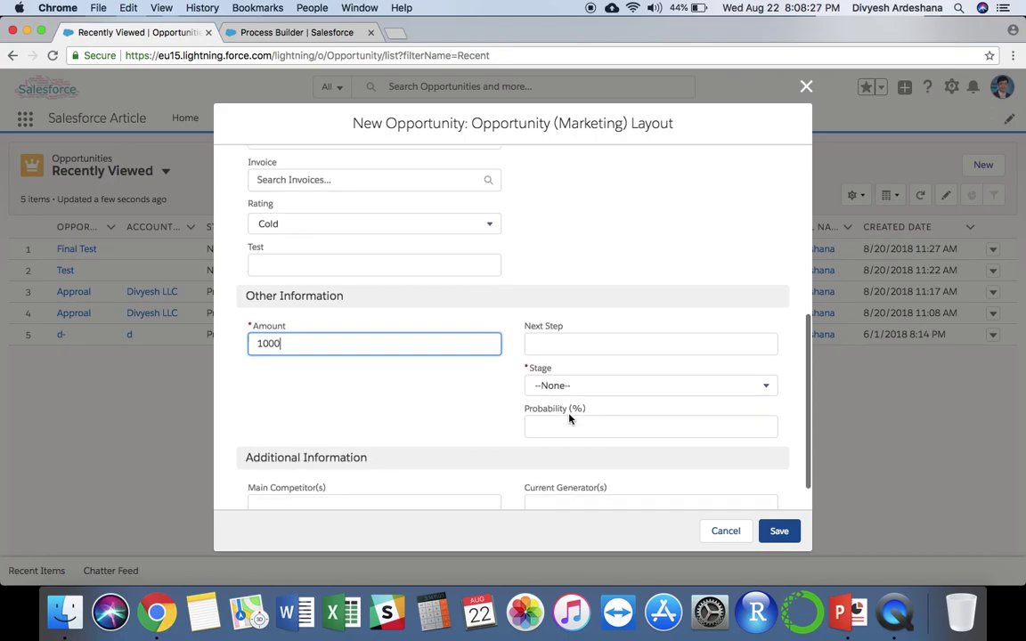
scroll(579, 392, "down", 1)
left_click(589, 360)
scroll(618, 443, "down", 2)
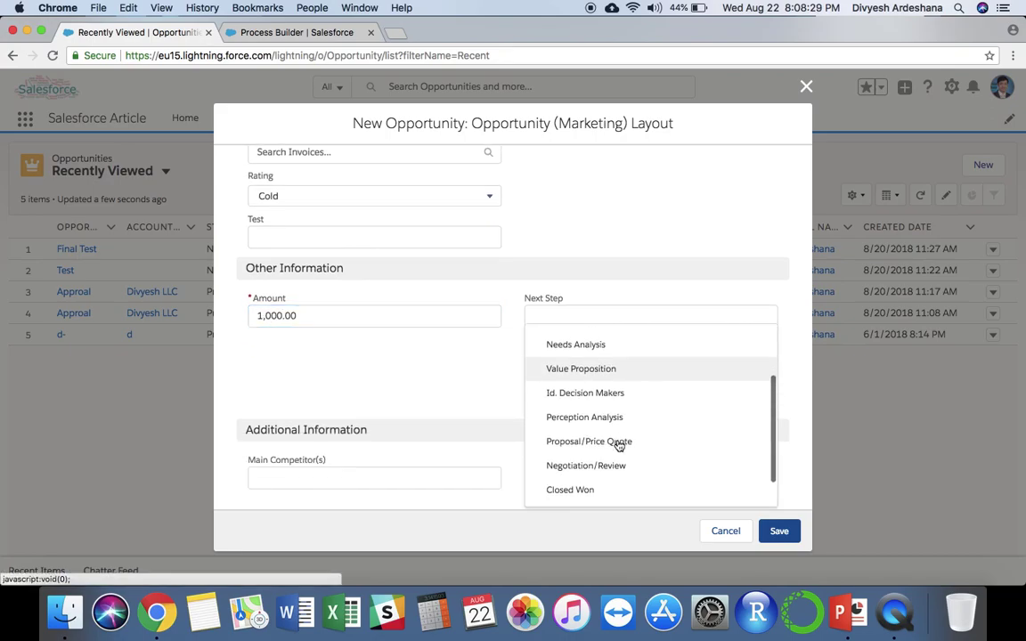
scroll(616, 443, "down", 1)
left_click(617, 443)
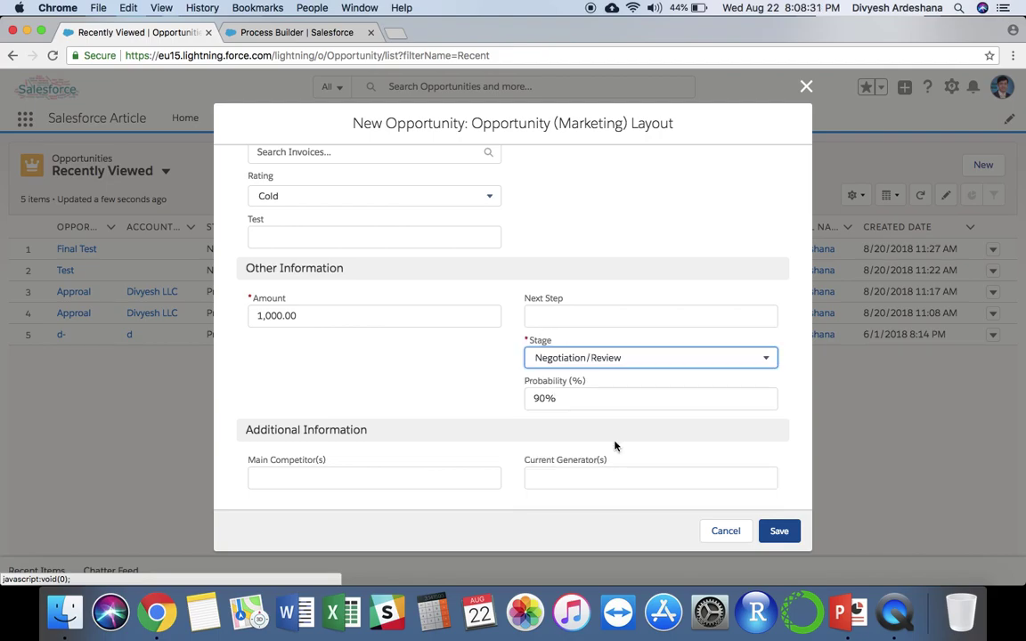
scroll(615, 445, "down", 1)
left_click(779, 535)
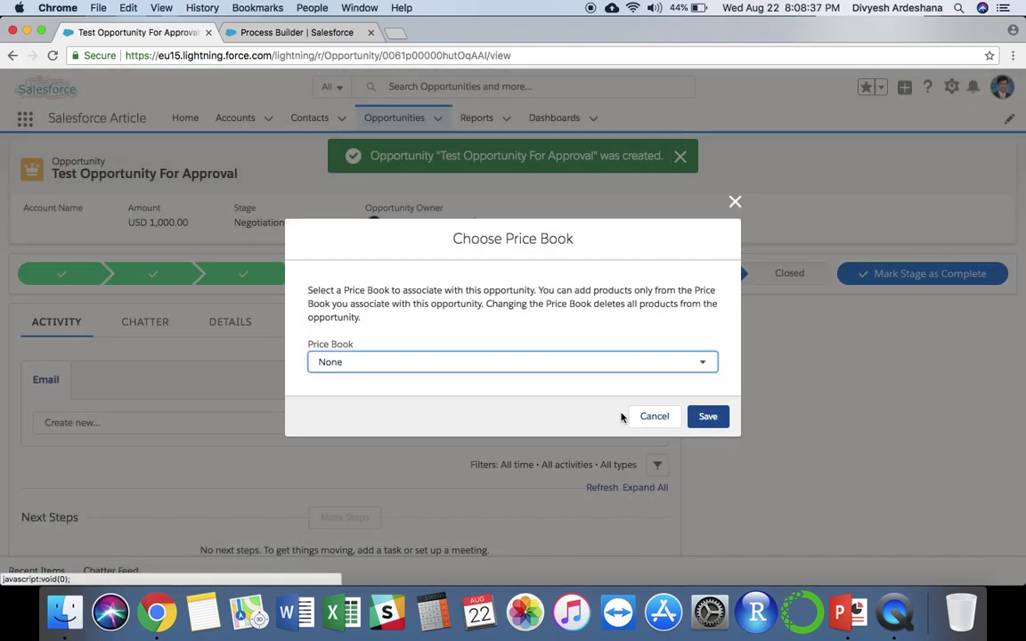
Step: Skip the price book and check Approval History: Step 1 pending, request submitted
left_click(656, 419)
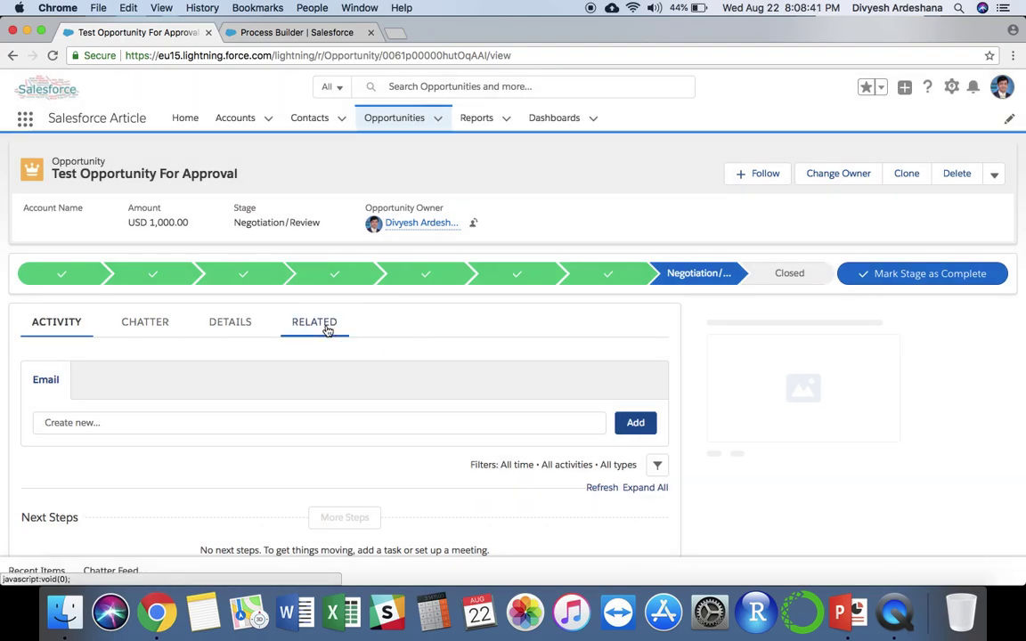
left_click(326, 328)
scroll(445, 385, "down", 1)
scroll(446, 386, "down", 1)
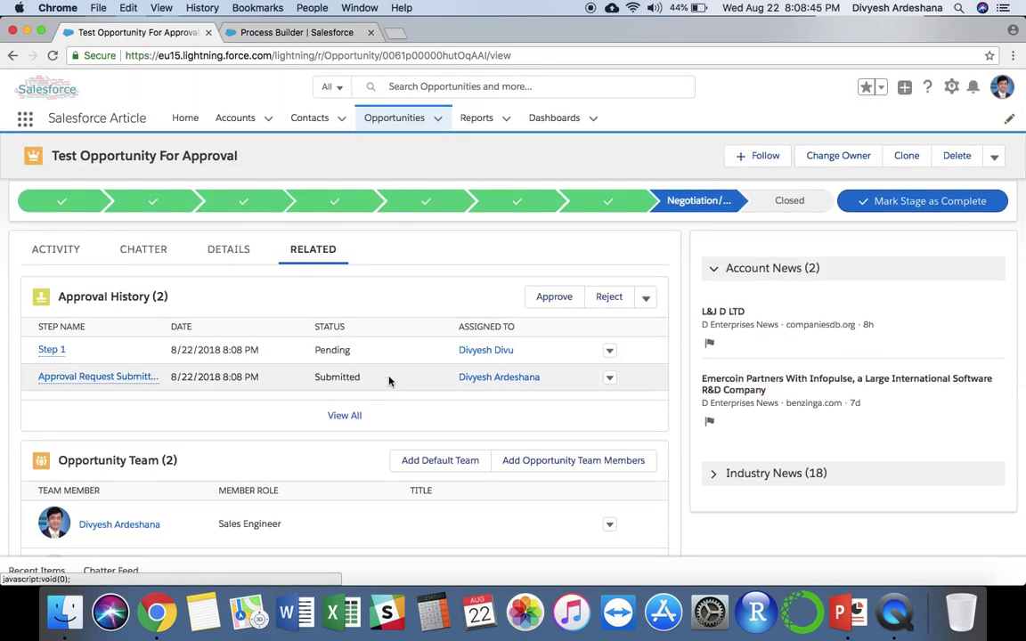
scroll(386, 385, "up", 2)
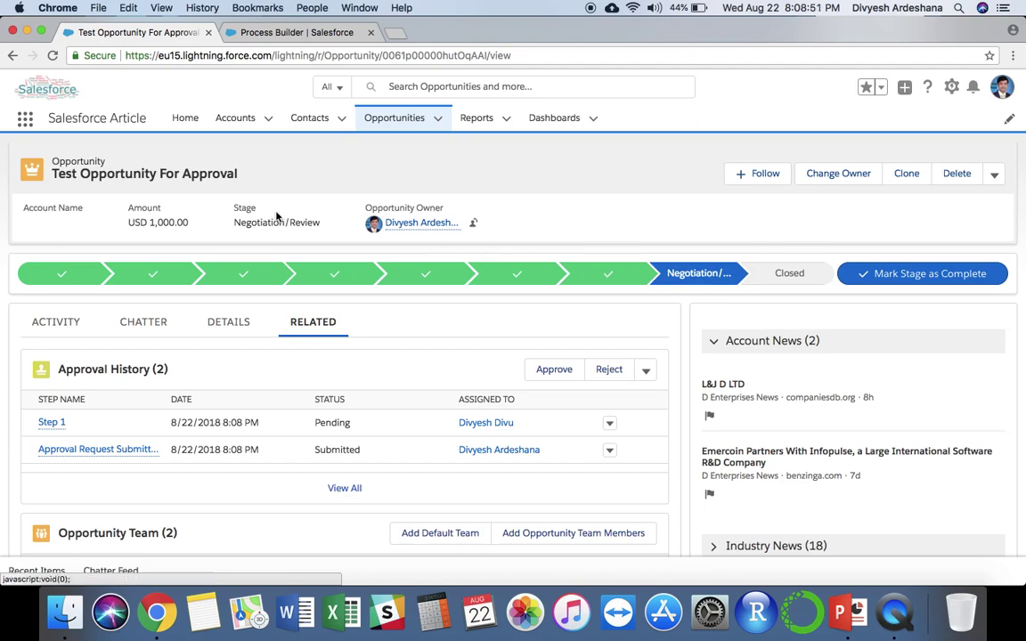
Step: Highlight the Negotiation/Review stage and 1,000.00 amount that qualified the opportunity for approval
left_click_drag(230, 223, 325, 226)
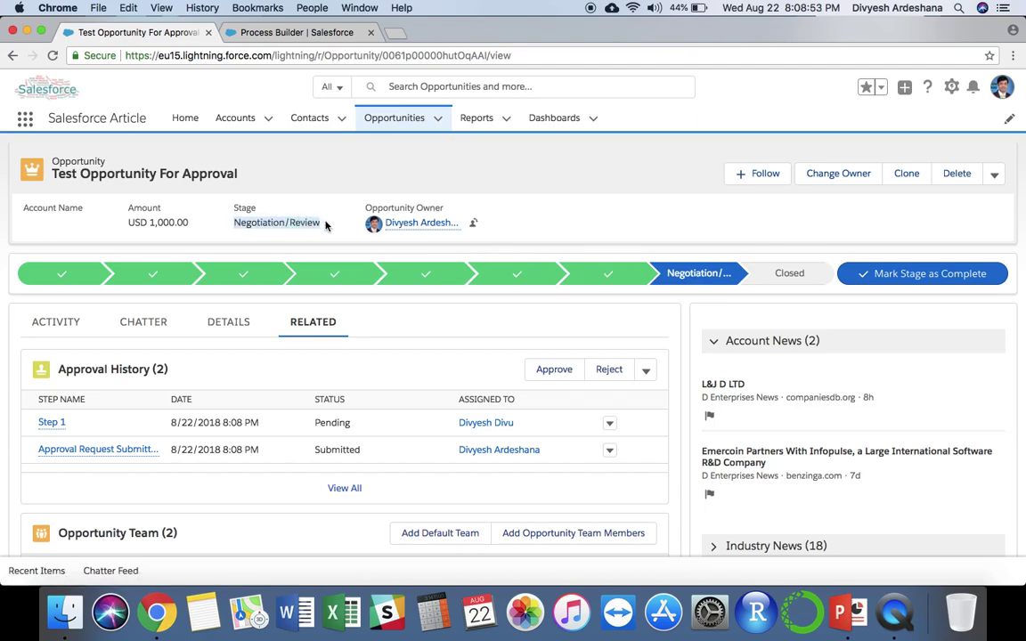
left_click_drag(148, 223, 189, 223)
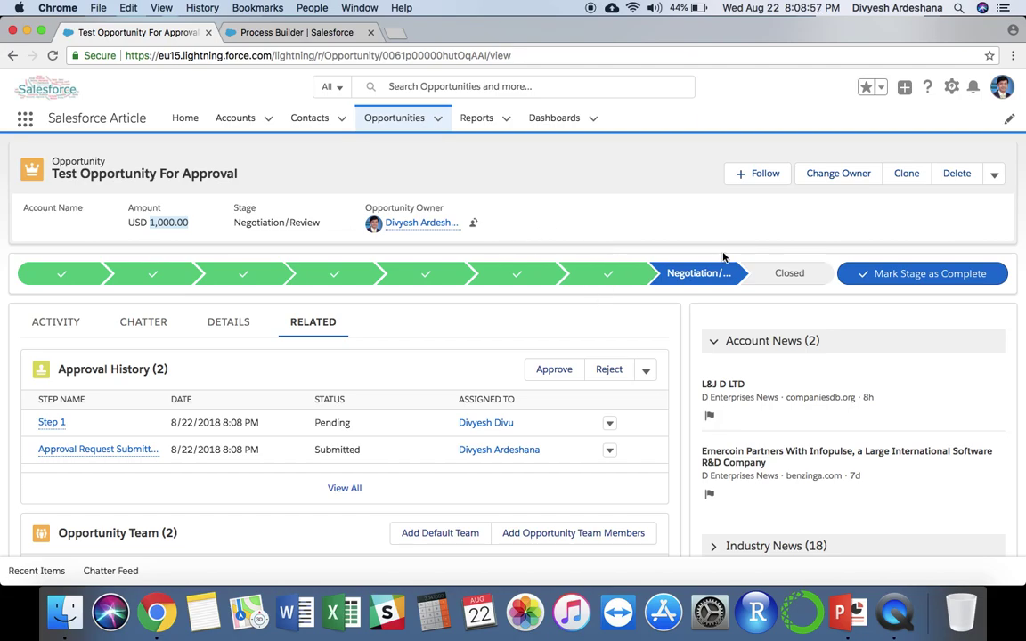
scroll(425, 462, "down", 3)
scroll(425, 462, "up", 3)
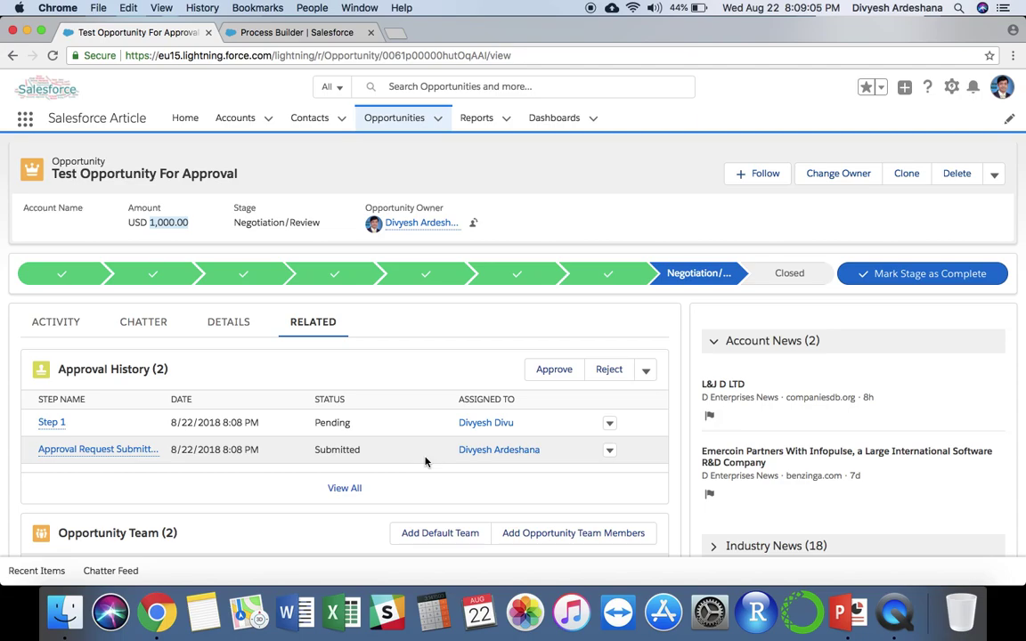
Step: Switch from the Salesforce opportunity to the PowerPoint presentation via the Dock
left_click(841, 621)
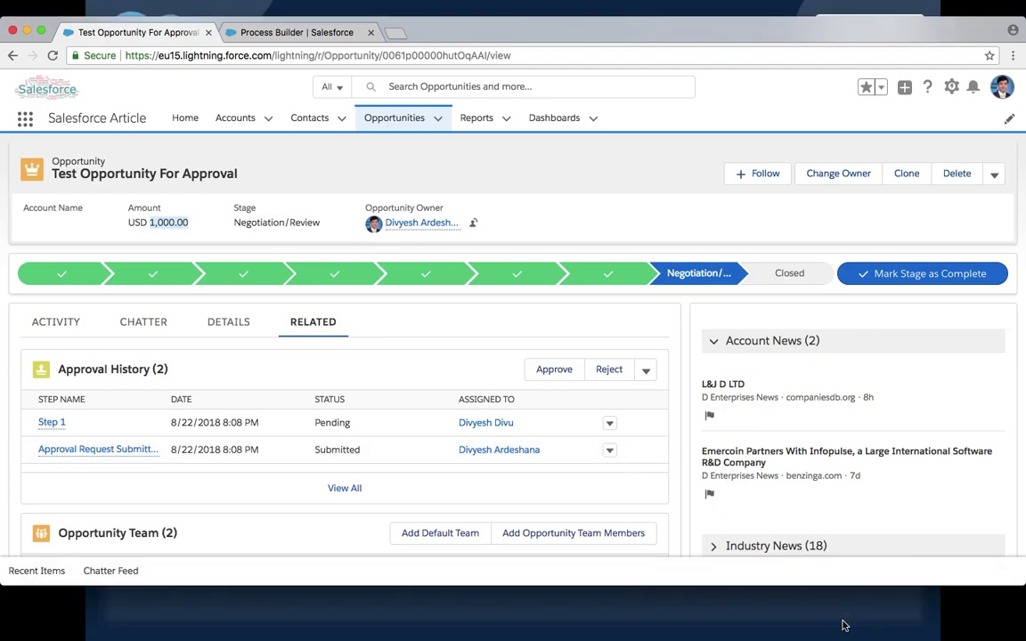